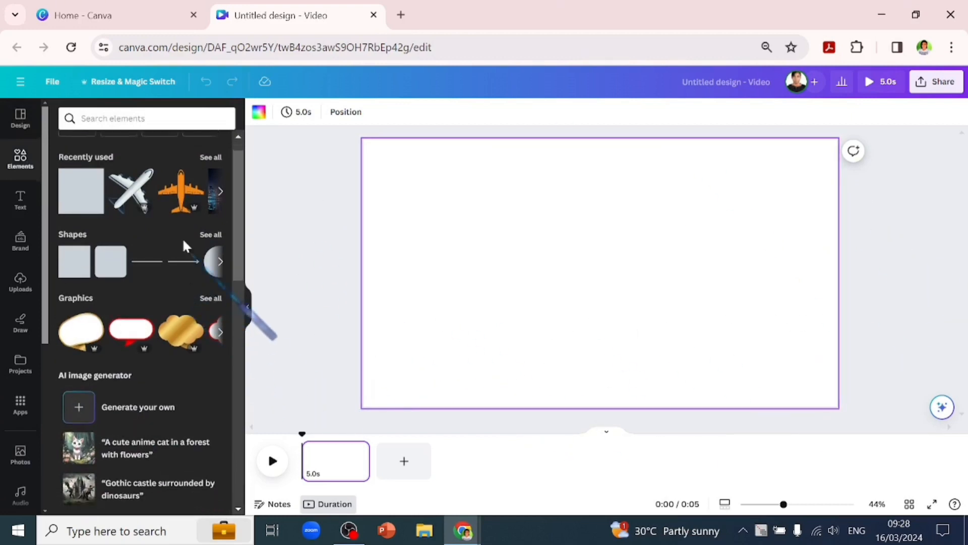
Add the orange airplane graphic to the blank page and duplicate that page.
left_click(183, 201)
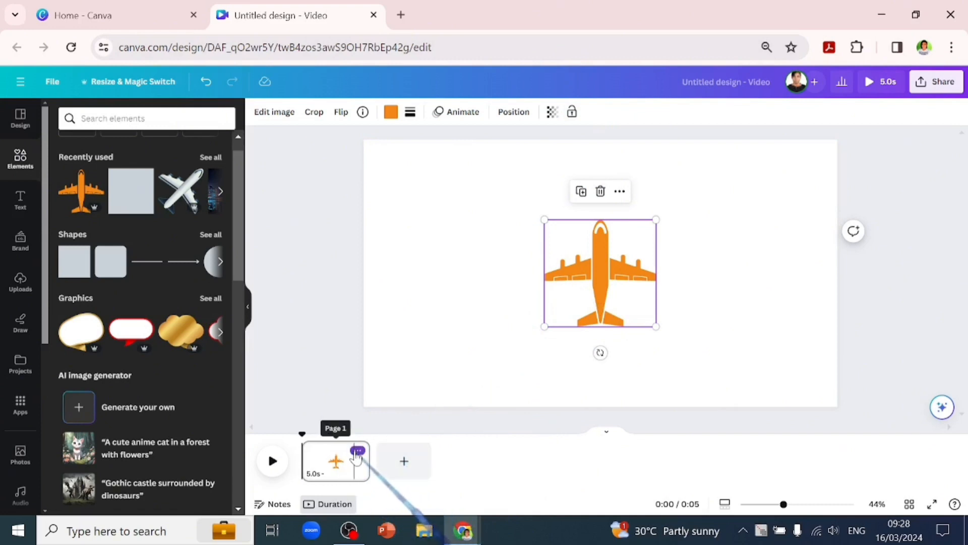
left_click(357, 451)
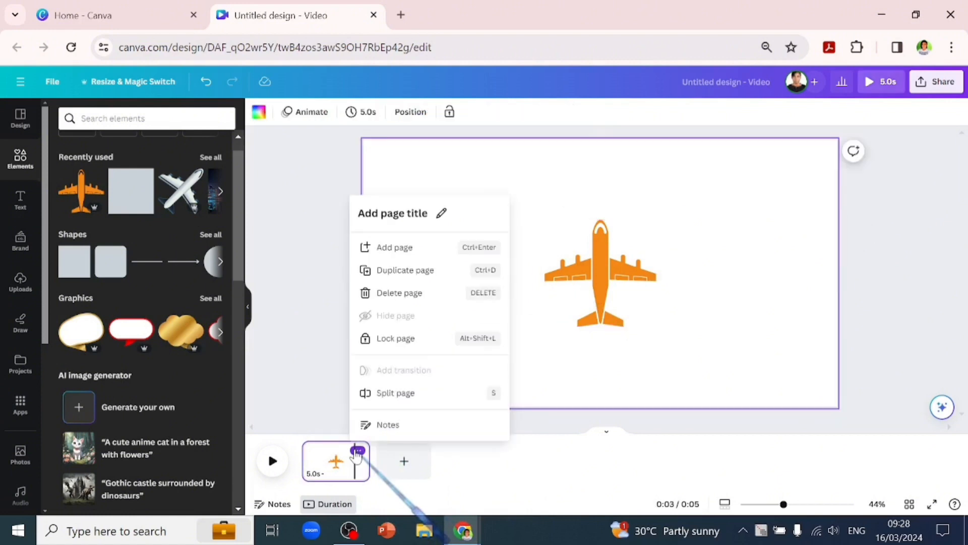
left_click(406, 270)
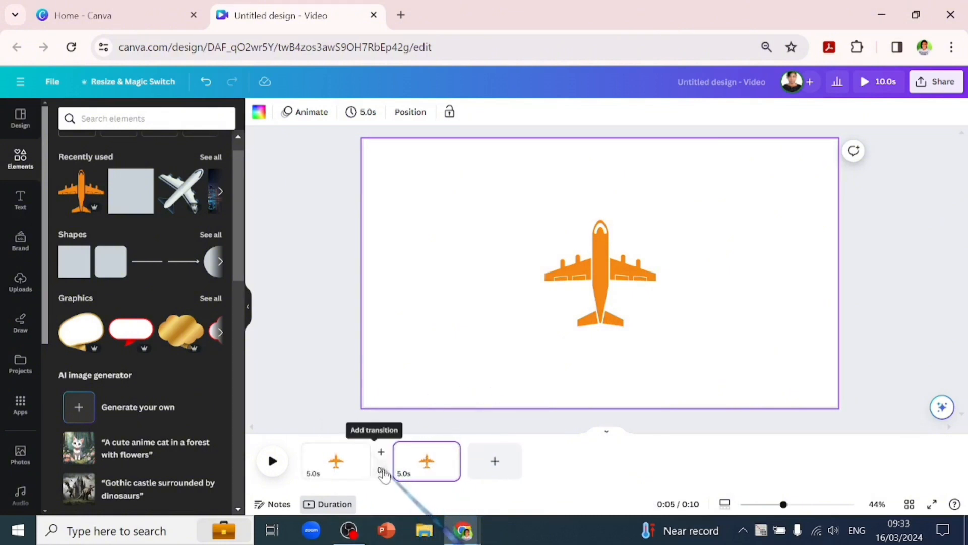
Add a Match & Move transition between the two pages and set its duration to 2.5 seconds.
left_click(381, 470)
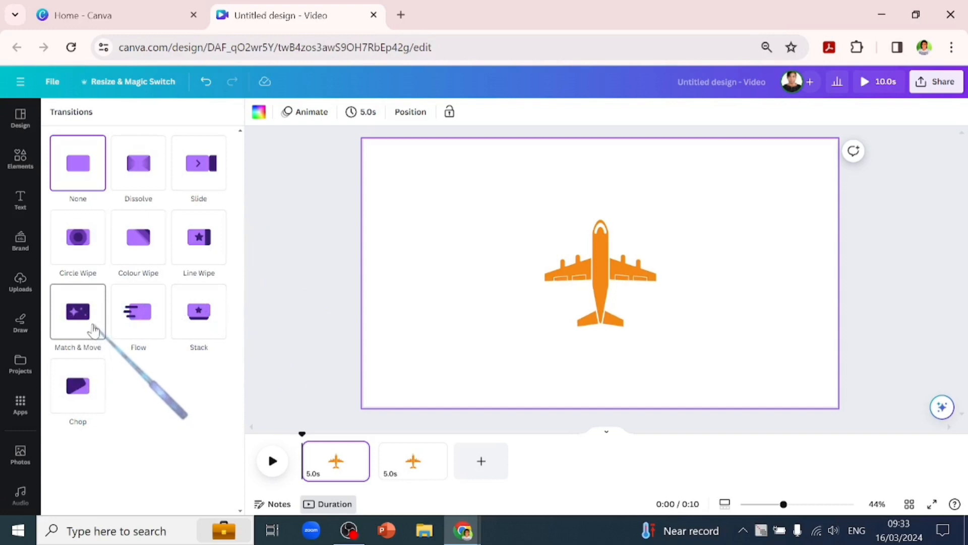
left_click(94, 331)
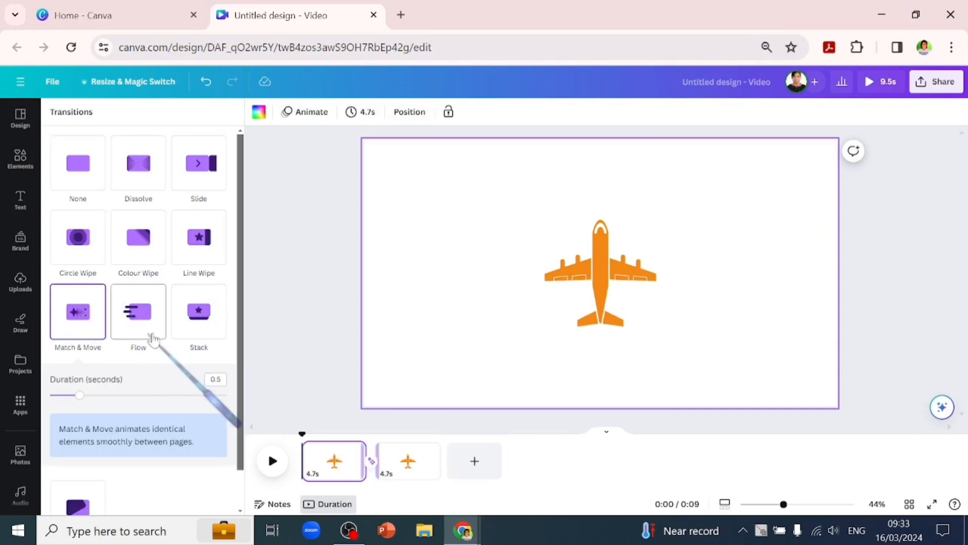
left_click_drag(84, 402, 227, 396)
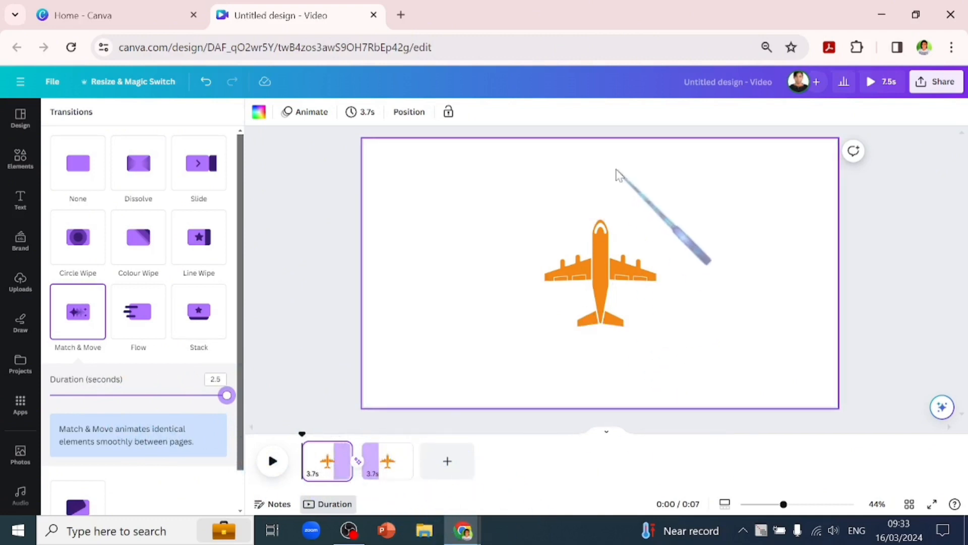
Move page 2's airplane straight up past the page's top edge and preview the animation.
left_click(395, 468)
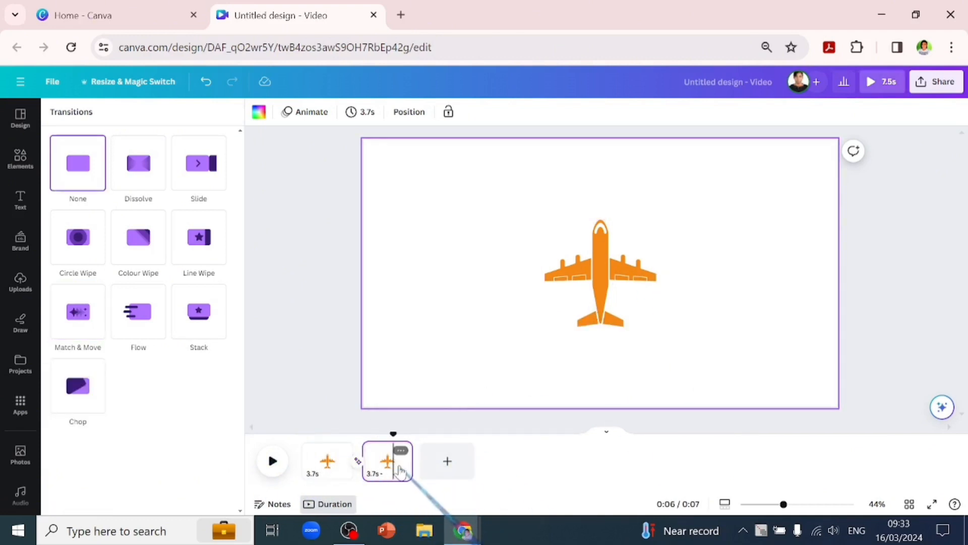
left_click(611, 304)
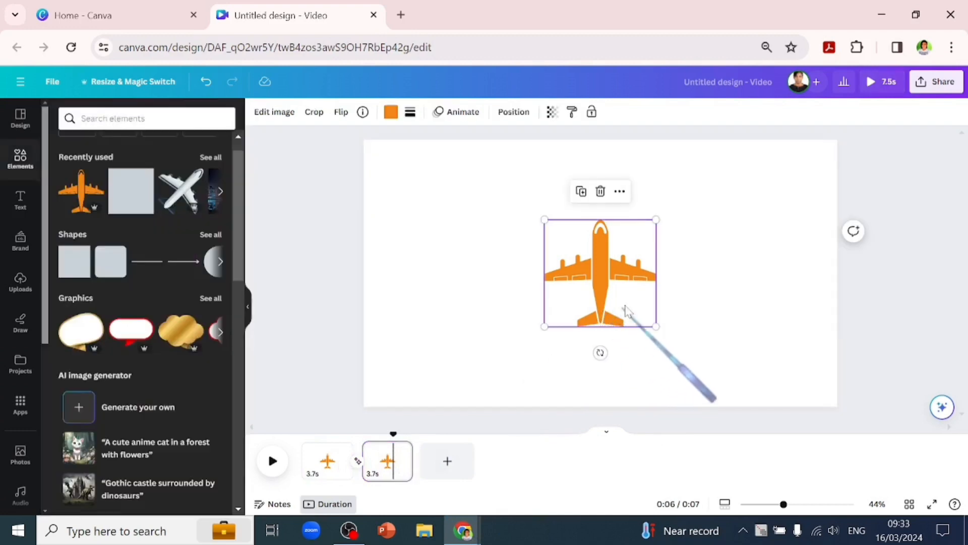
left_click_drag(605, 285, 603, 104)
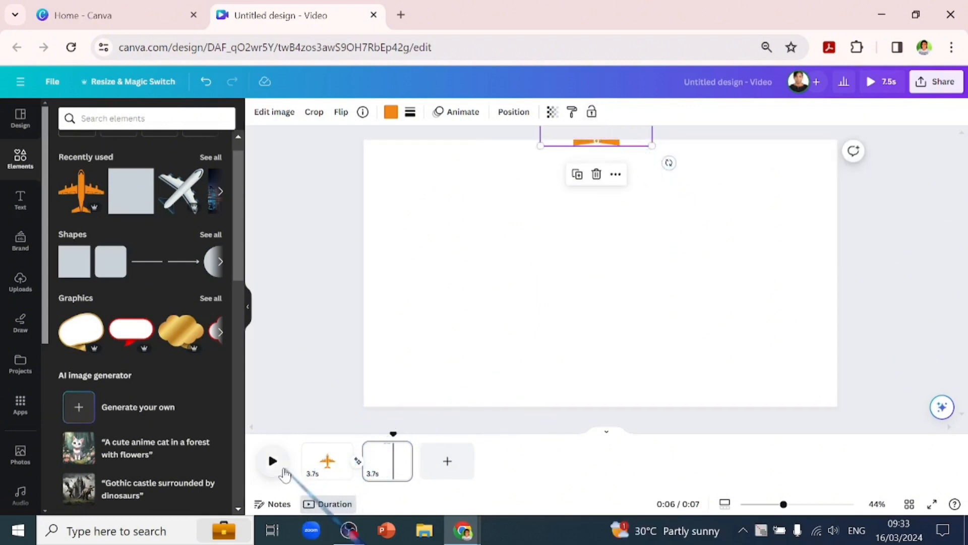
left_click(275, 466)
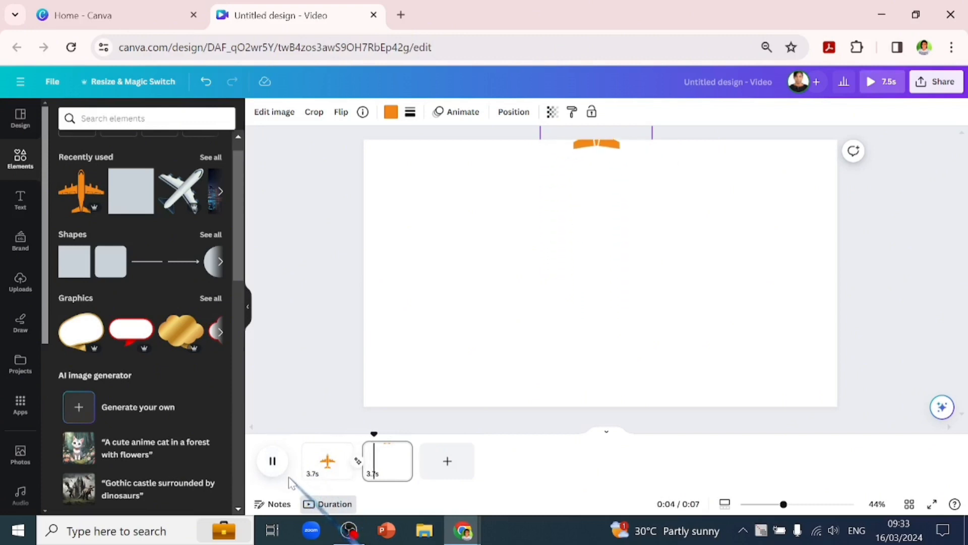
left_click(328, 457)
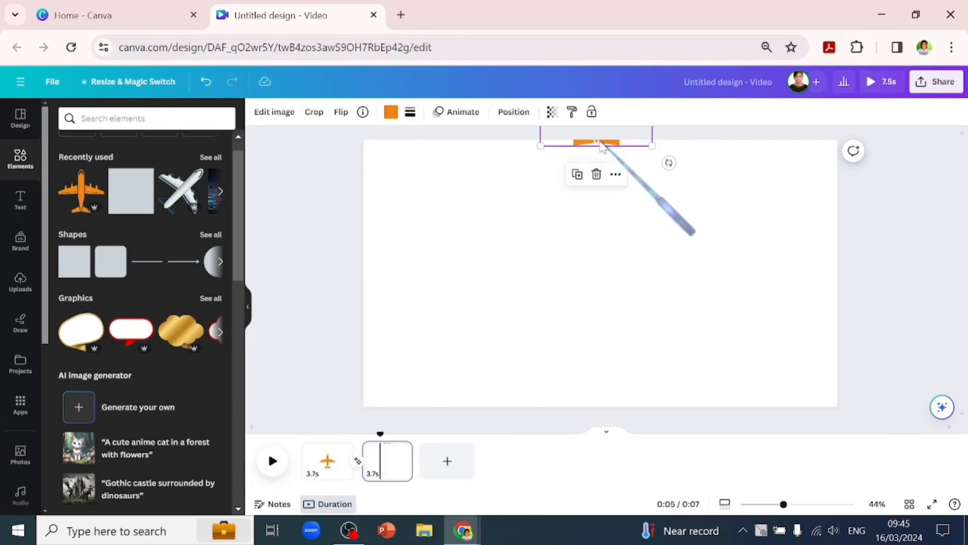
Bring page 2's airplane back, rotate it to face right, and place it just past the page's right edge.
left_click_drag(605, 149, 603, 324)
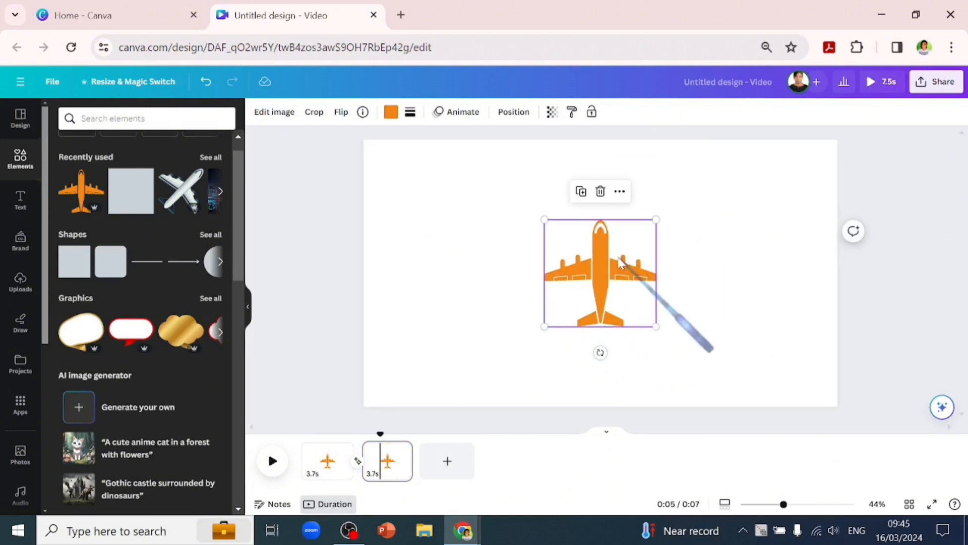
left_click_drag(600, 353, 479, 277)
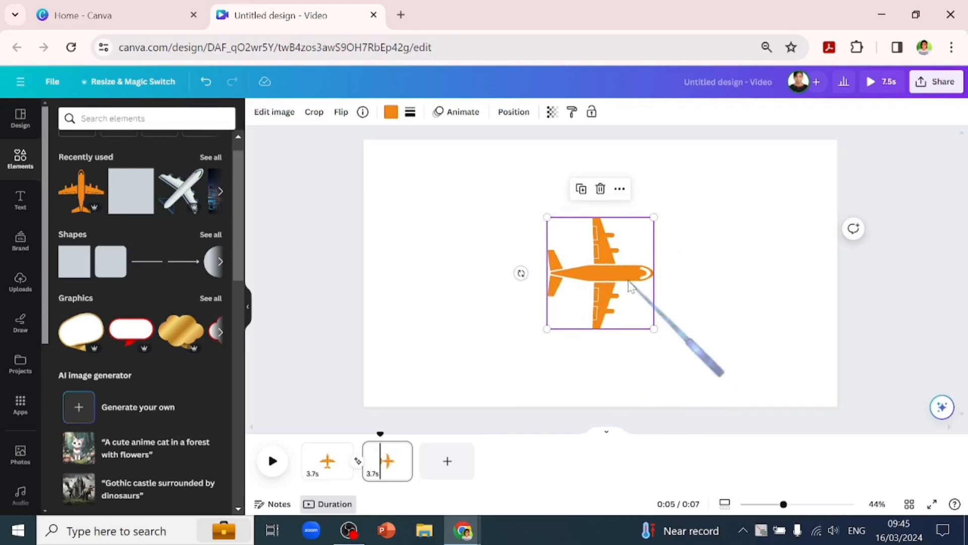
left_click_drag(637, 278, 911, 263)
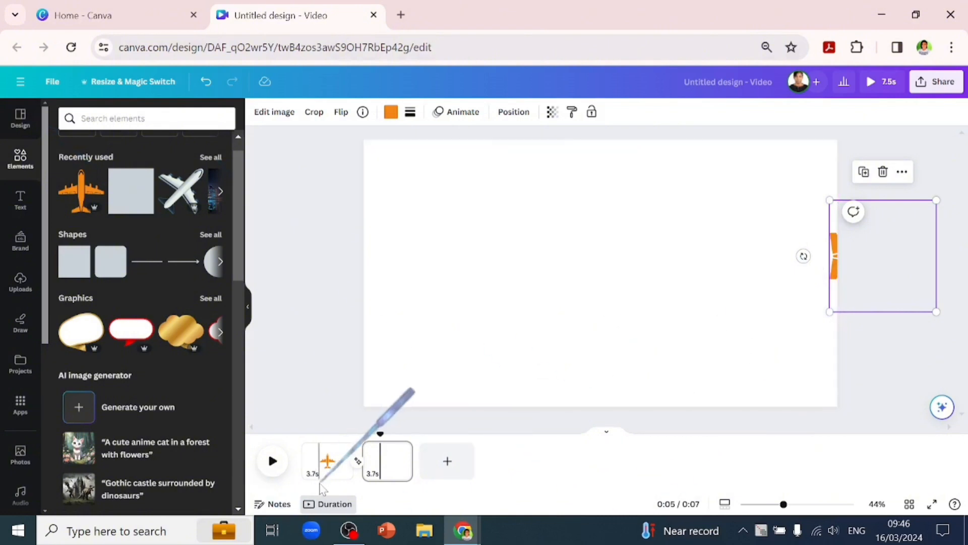
Shorten page 1 to 2.3 seconds and preview the turning flight.
left_click_drag(308, 460, 326, 460)
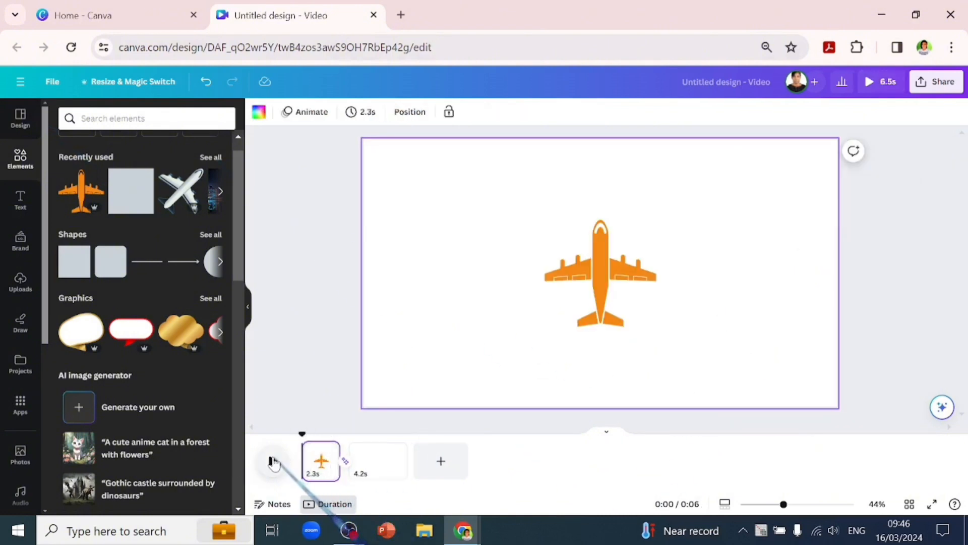
left_click(272, 461)
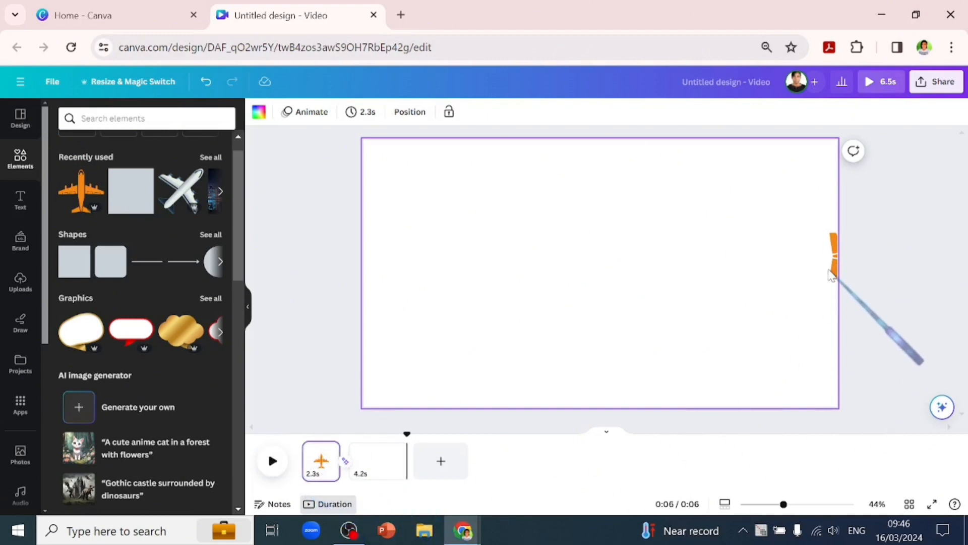
Bring page 2's airplane back to the centre and add a square shape directly behind its tail.
left_click_drag(834, 270, 540, 308)
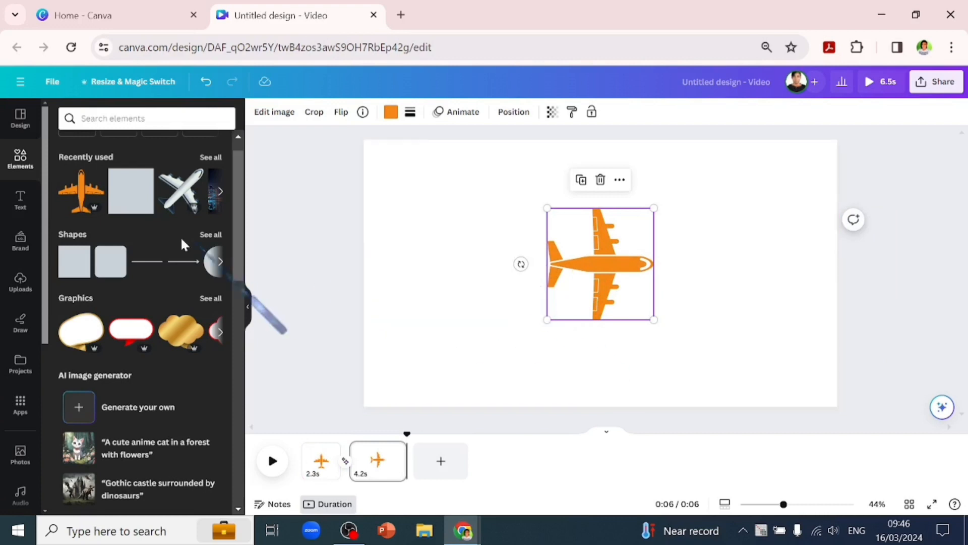
left_click(133, 210)
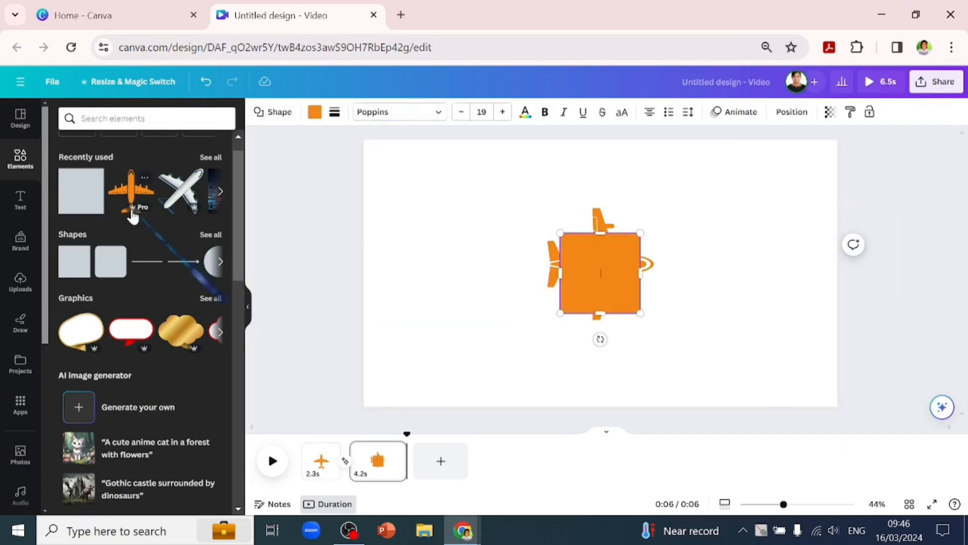
left_click_drag(635, 283, 506, 274)
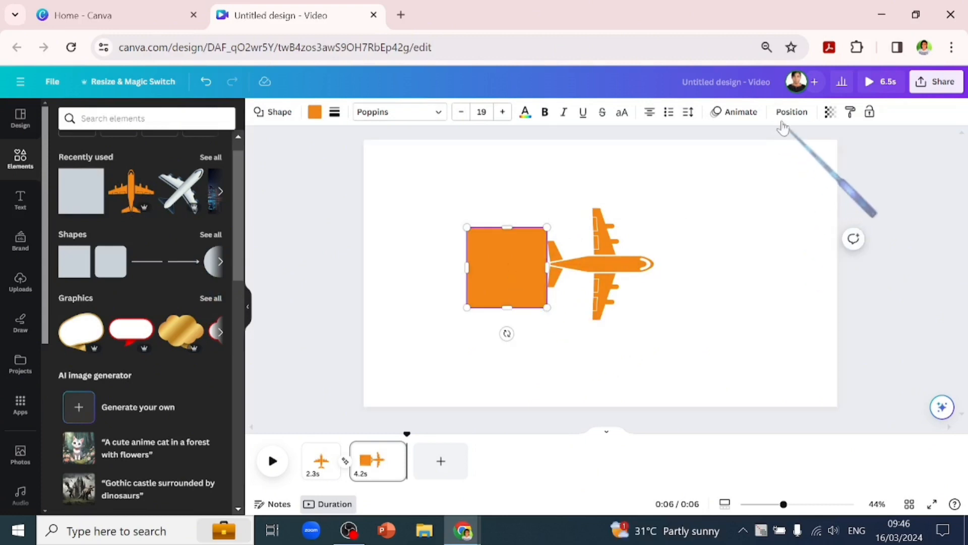
Set the square's transparency to 0 and group it with the airplane.
left_click(830, 112)
left_click_drag(831, 157, 722, 156)
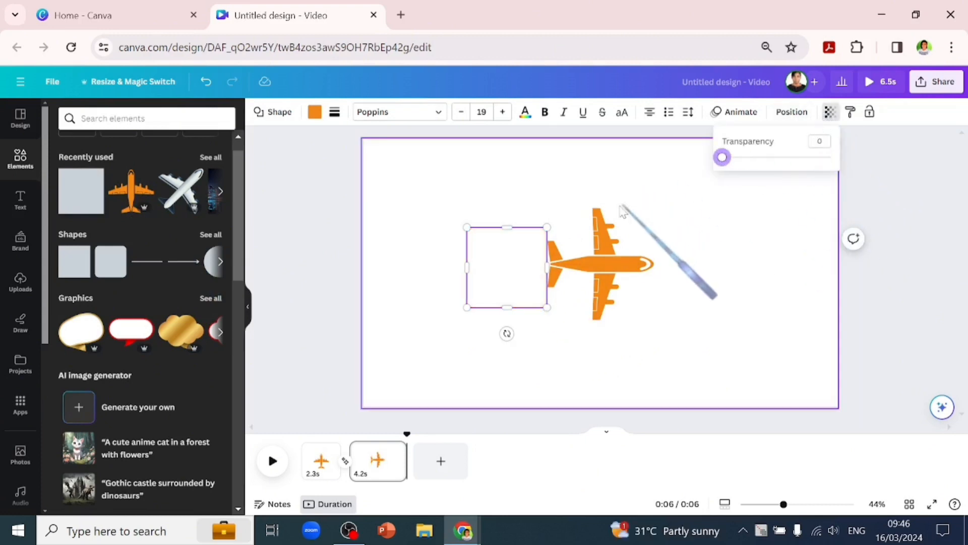
left_click_drag(438, 260, 651, 288)
left_click(560, 180)
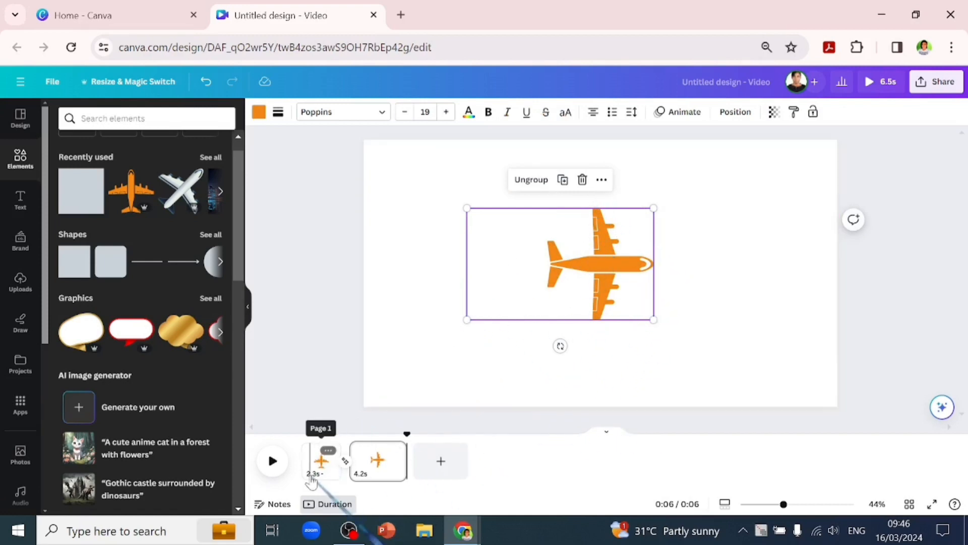
Rotate the airplane group to face the upper-left, move it past that corner of page 2, and preview the animation.
left_click_drag(560, 346, 604, 194)
left_click_drag(528, 247, 323, 161)
left_click(271, 461)
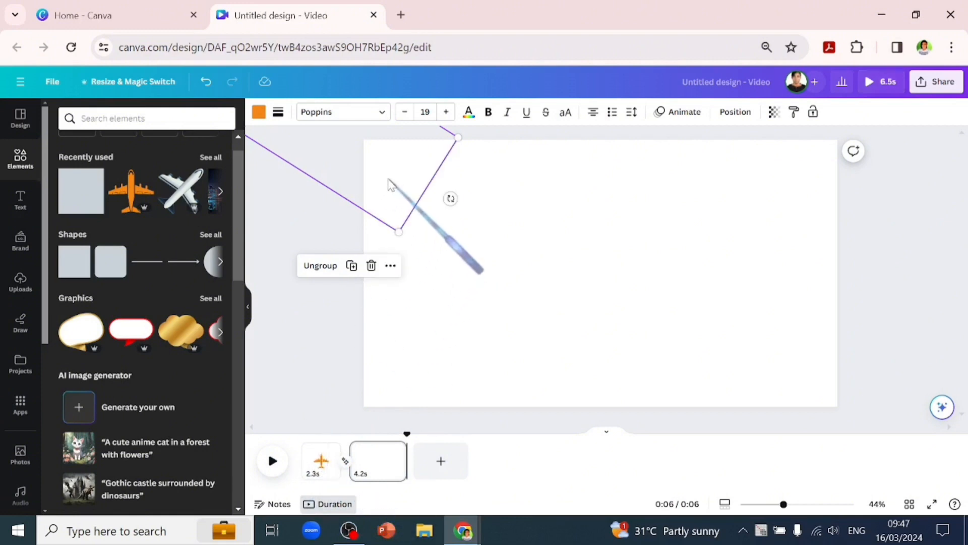
Move page 2's airplane group back into view and replace page 1's airplane with a copy of the group.
left_click_drag(416, 195, 640, 331)
left_click(612, 399)
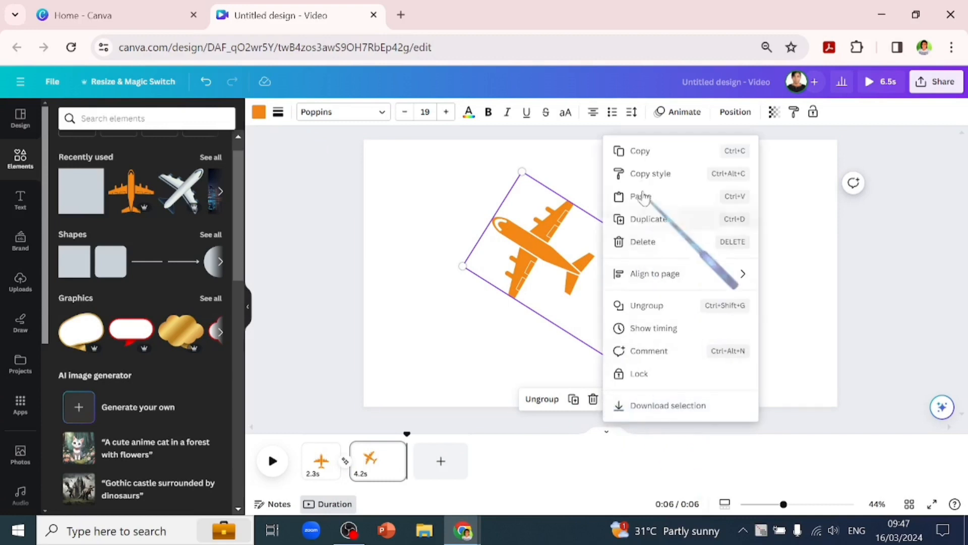
left_click(637, 152)
left_click(322, 478)
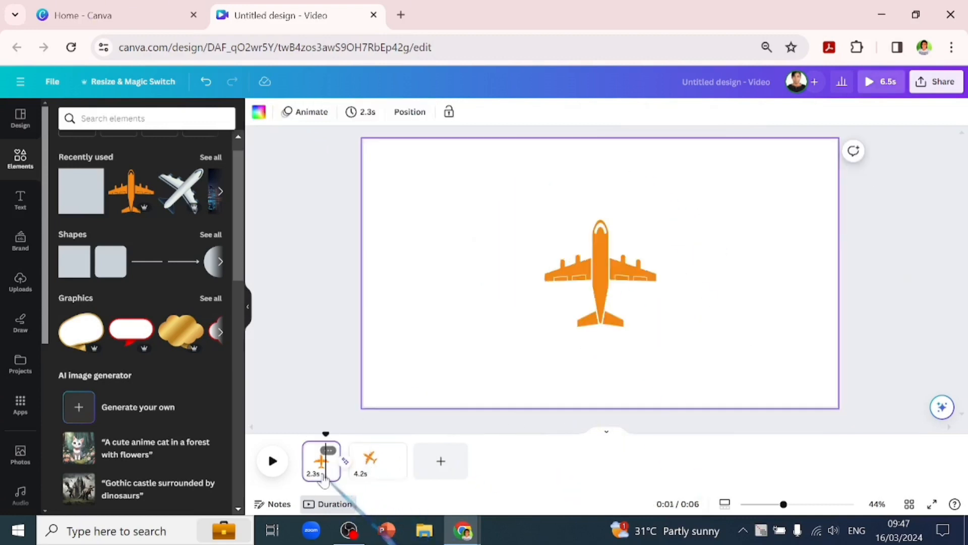
left_click(607, 246)
left_click(600, 192)
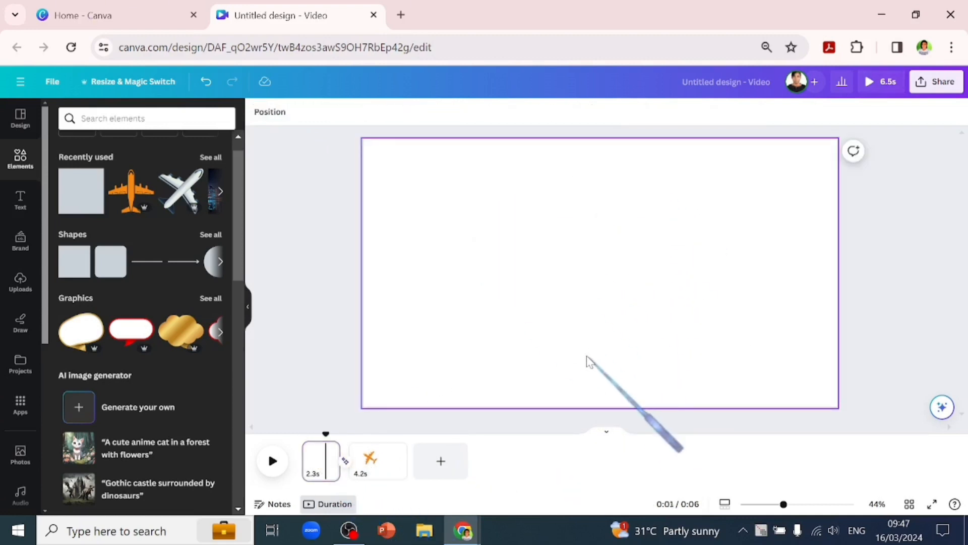
key("ctrl+z")
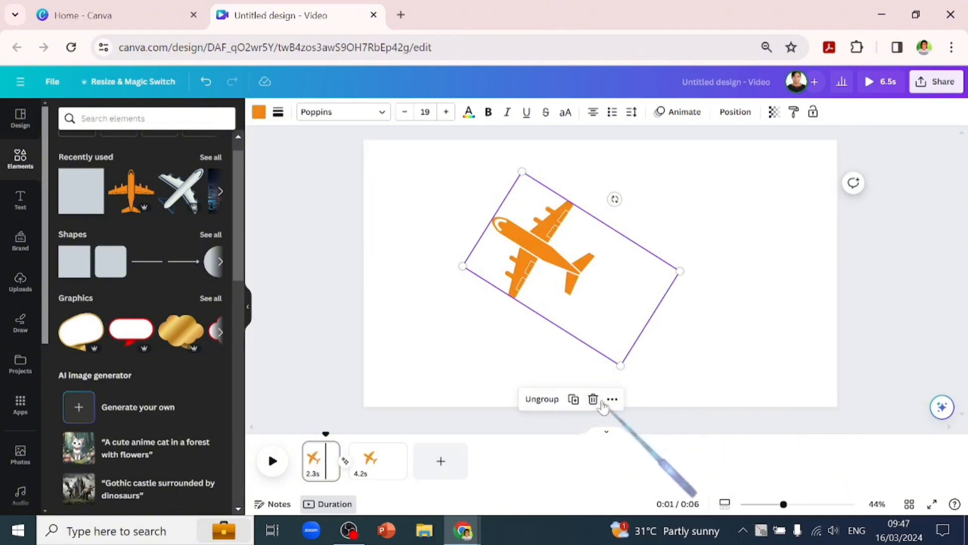
Rotate page 1's group so the airplane points straight up and place it at the page's bottom centre.
left_click_drag(614, 199, 651, 269)
left_click_drag(567, 287, 595, 411)
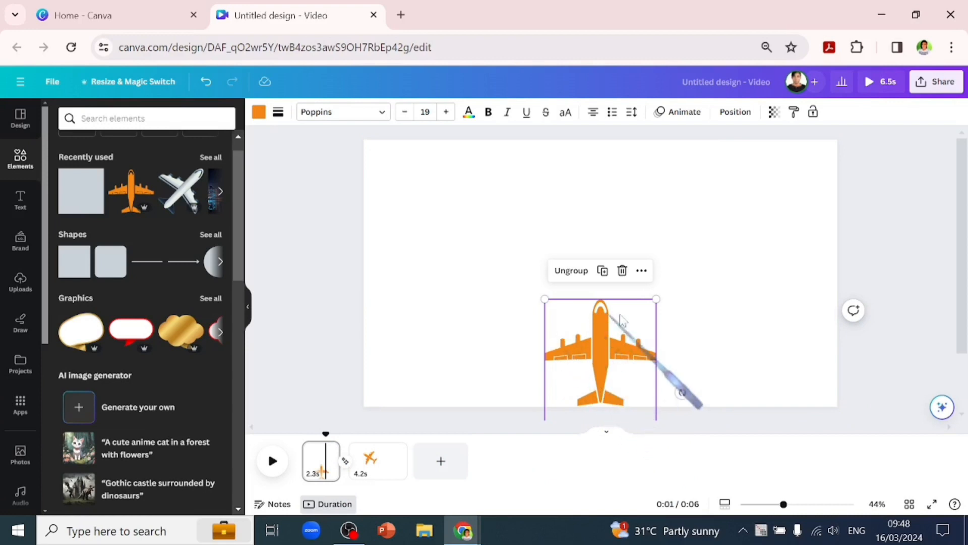
Replace the tilted airplane group on page 2 with a copy of page 1's upright group.
left_click(641, 270)
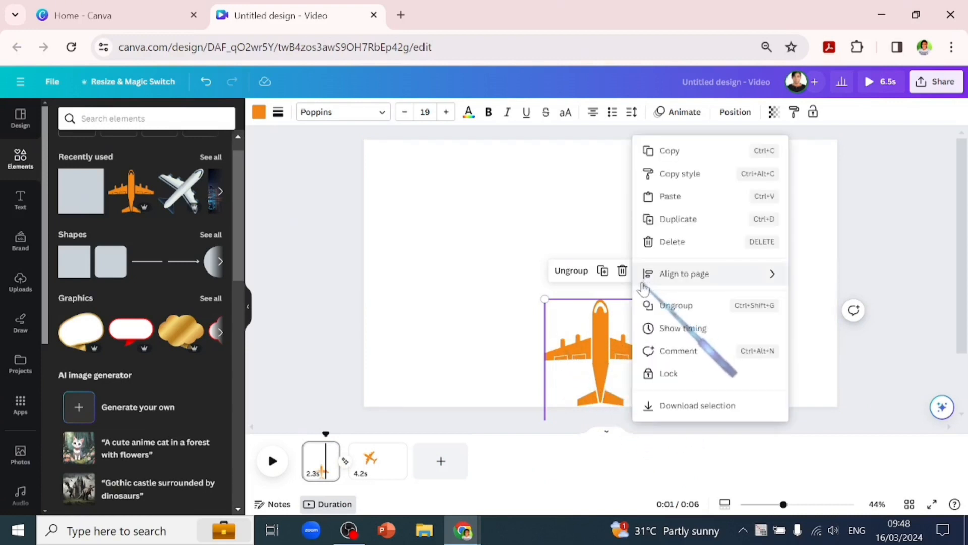
left_click(655, 150)
left_click(376, 460)
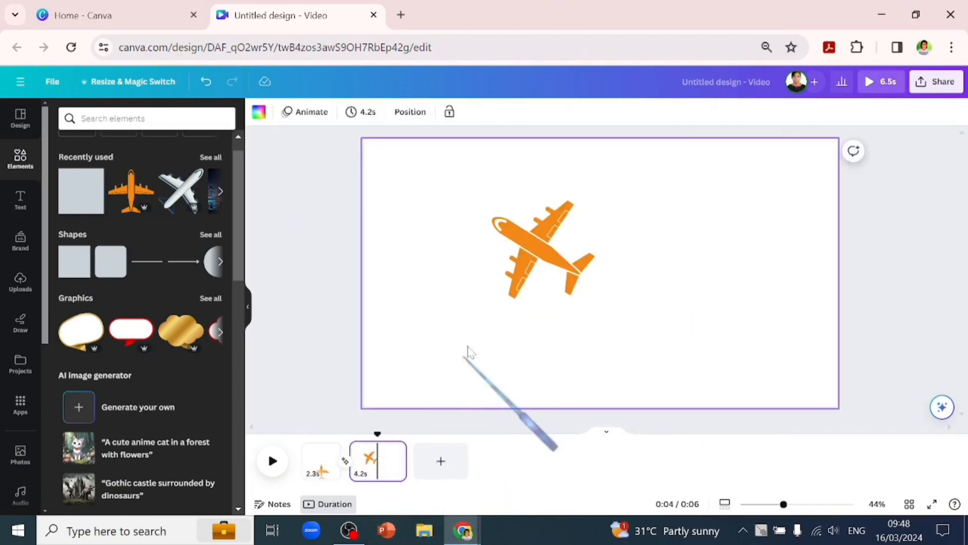
left_click(537, 277)
left_click(592, 399)
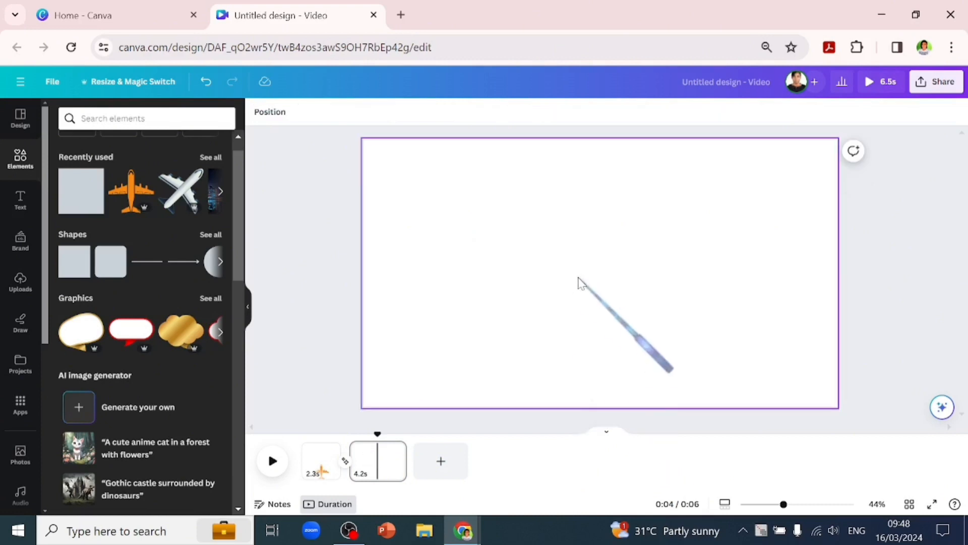
key("ctrl+v")
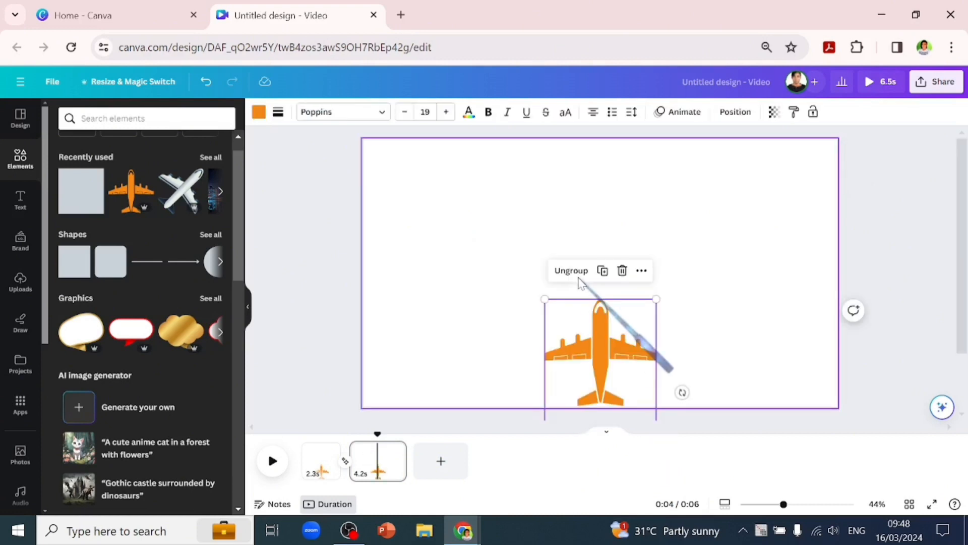
Tilt page 2's airplane group toward the upper-right, move it past that corner of the page, and preview the flight.
left_click_drag(682, 392, 679, 454)
left_click_drag(646, 322, 868, 107)
left_click(272, 460)
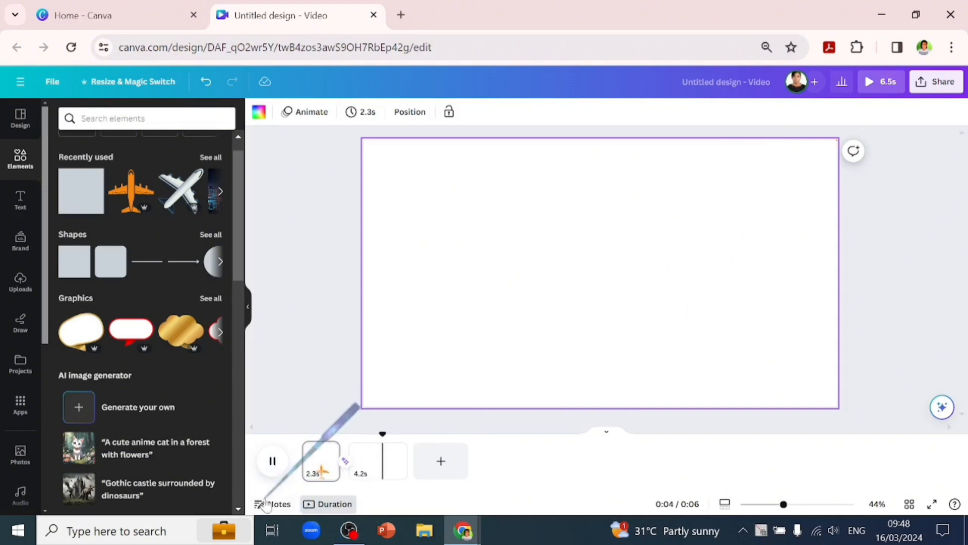
left_click(273, 460)
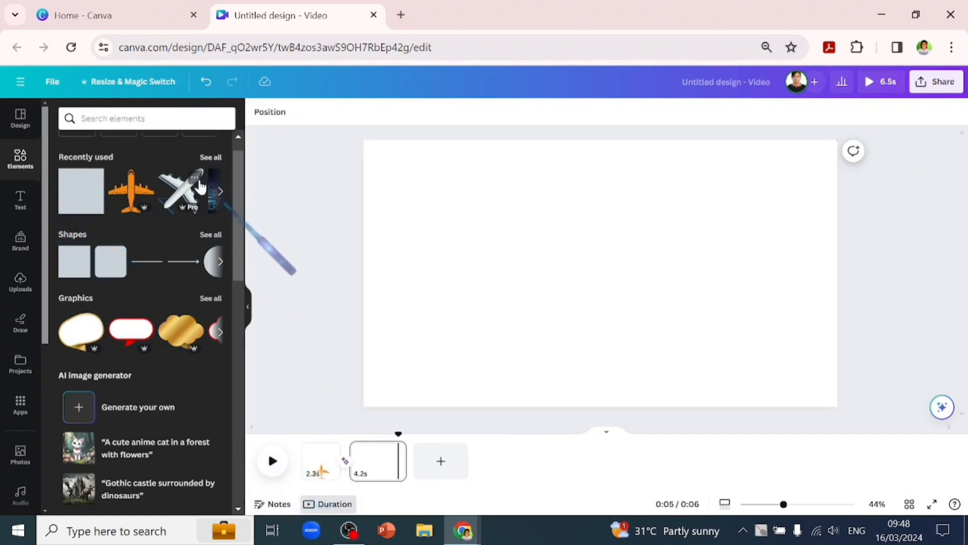
Add the recently used black-and-white roulette wheel graphic to page 2, enlarge it, and place it in the page's left half.
left_click(210, 158)
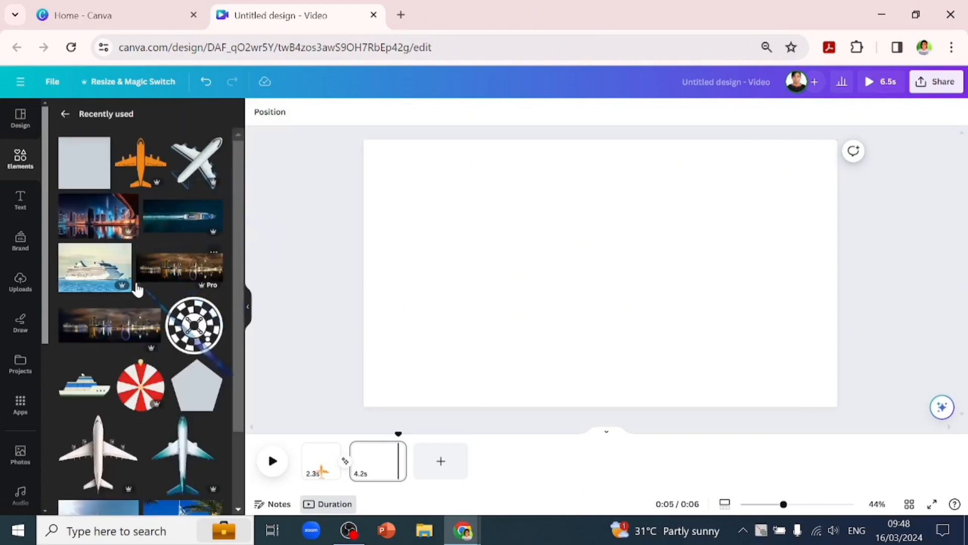
left_click(188, 339)
left_click_drag(655, 220, 704, 170)
left_click_drag(546, 326, 491, 383)
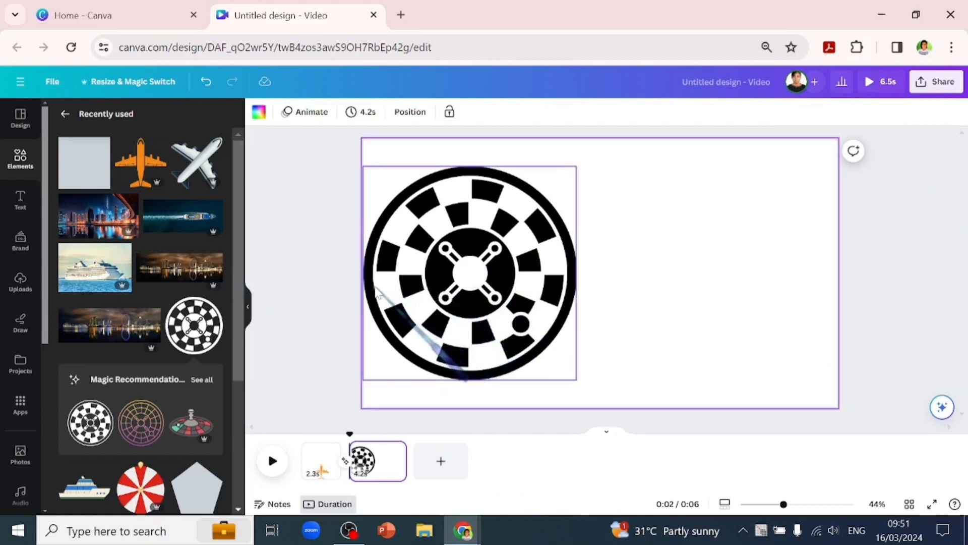
Move the roulette wheel slightly inward on page 2 and add a fully transparent square overlapping its lower-left edge.
left_click_drag(379, 294, 386, 298)
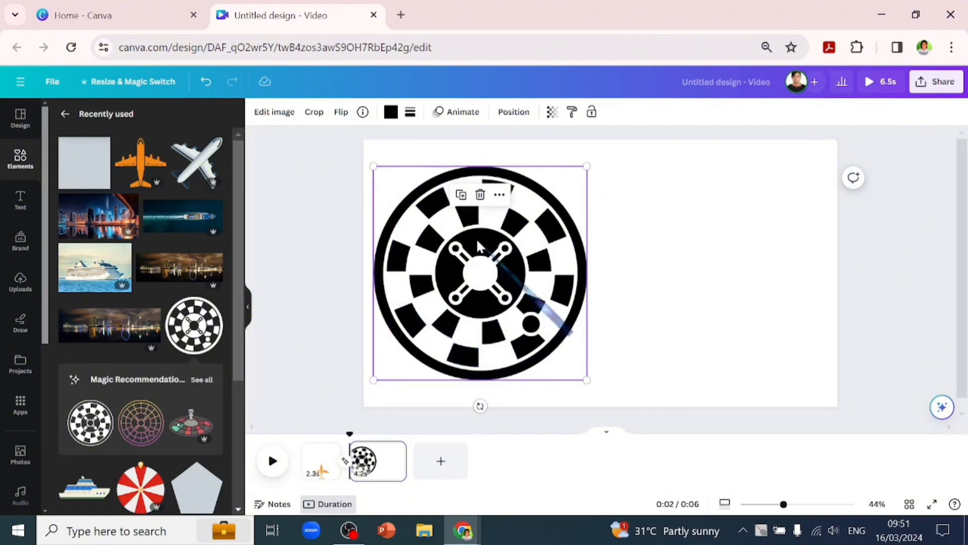
key("r")
left_click_drag(609, 263, 361, 342)
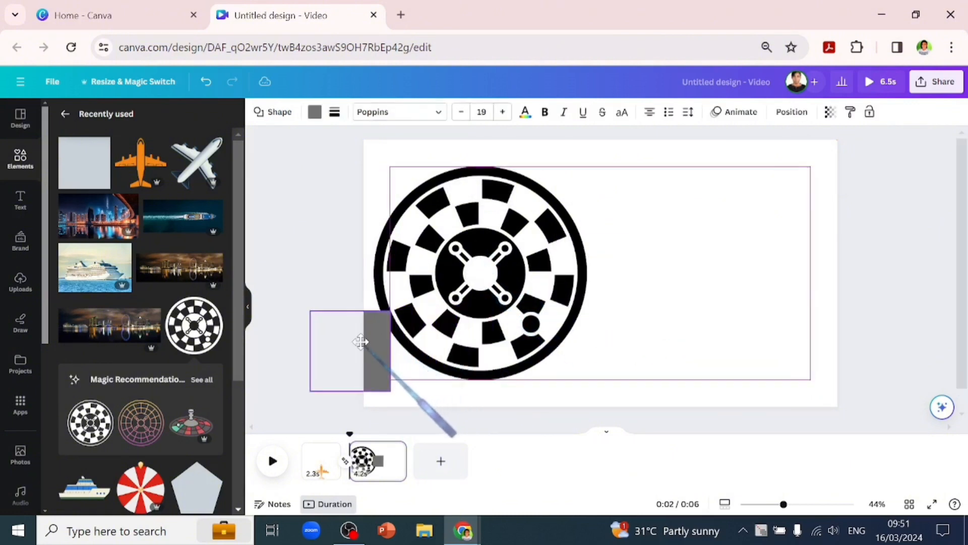
left_click(830, 111)
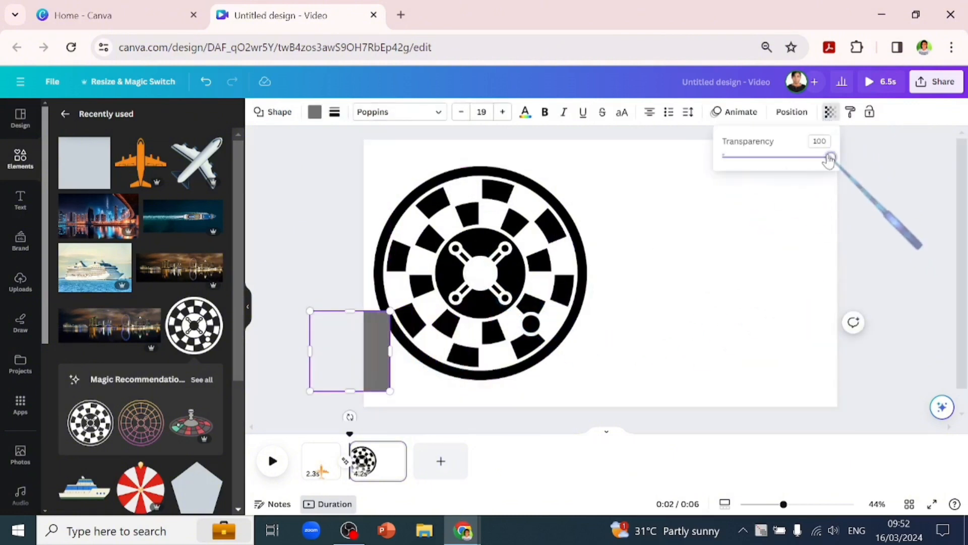
left_click_drag(830, 160, 676, 168)
Move the wheel and invisible square together past page 2's left edge and paste a copy of both on a new page 3.
left_click_drag(595, 346, 249, 338)
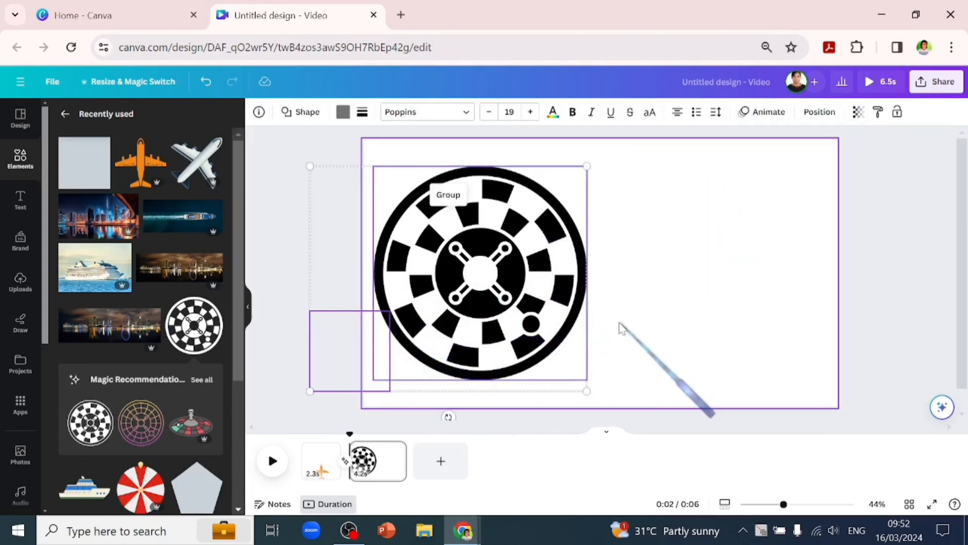
left_click_drag(495, 309, 321, 300)
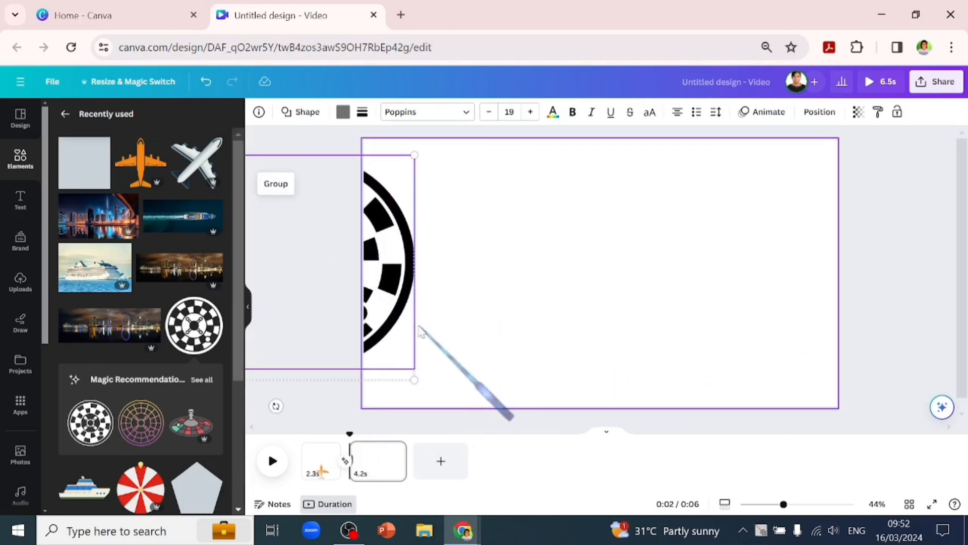
left_click(440, 461)
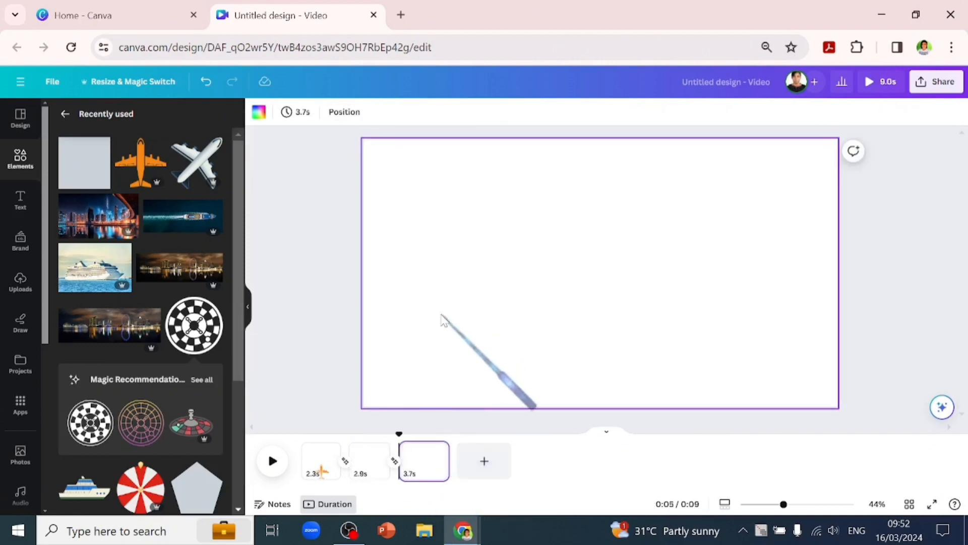
key("ctrl+v")
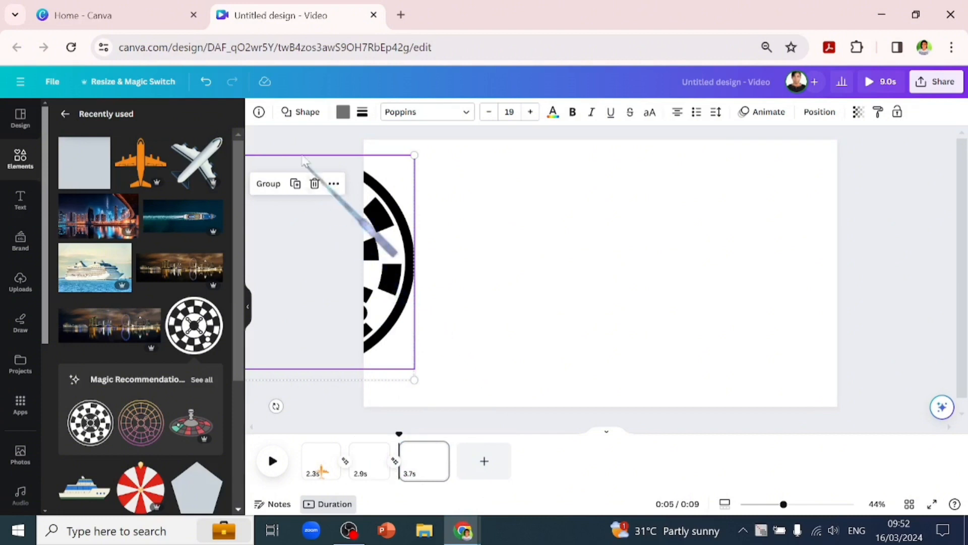
Apply the clockwise Rotate motion effect to page 3's wheel and square, and increase its speed.
left_click(761, 111)
scroll(200, 377, "down", 4)
scroll(200, 377, "down", 3)
left_click(79, 391)
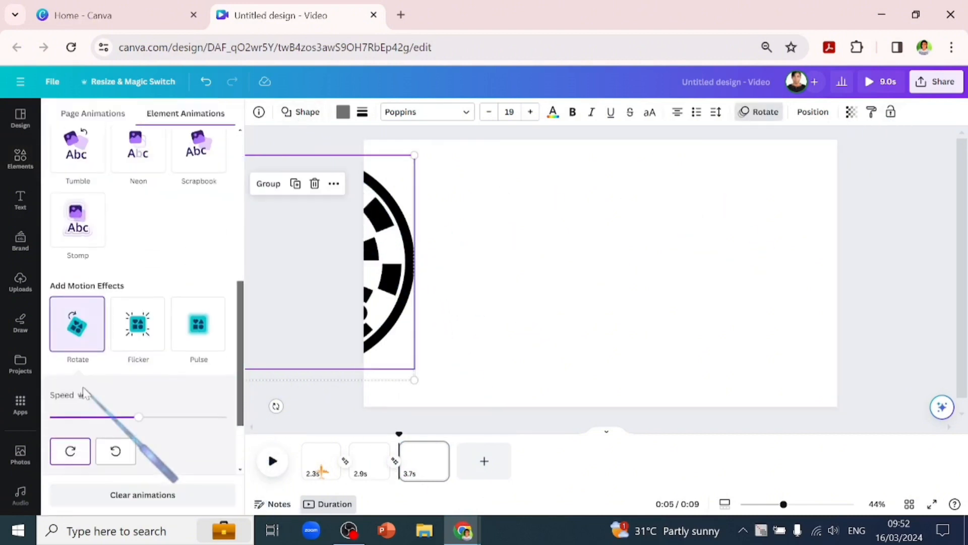
left_click_drag(140, 423, 181, 419)
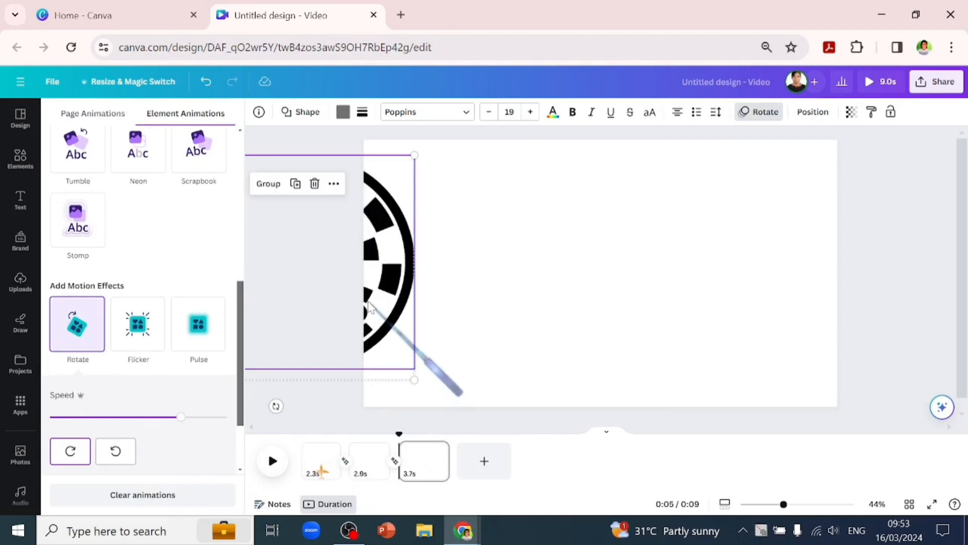
Move page 3's wheel and square past the page's right edge and preview the rolling movement from page 2.
left_click_drag(377, 294, 965, 289)
left_click_drag(855, 296, 898, 298)
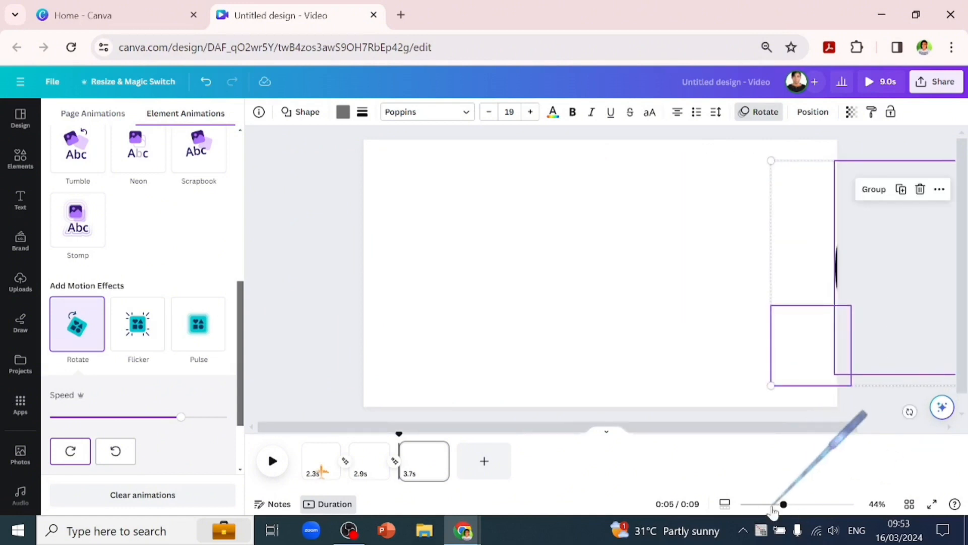
left_click(761, 504)
left_click_drag(731, 250, 745, 252)
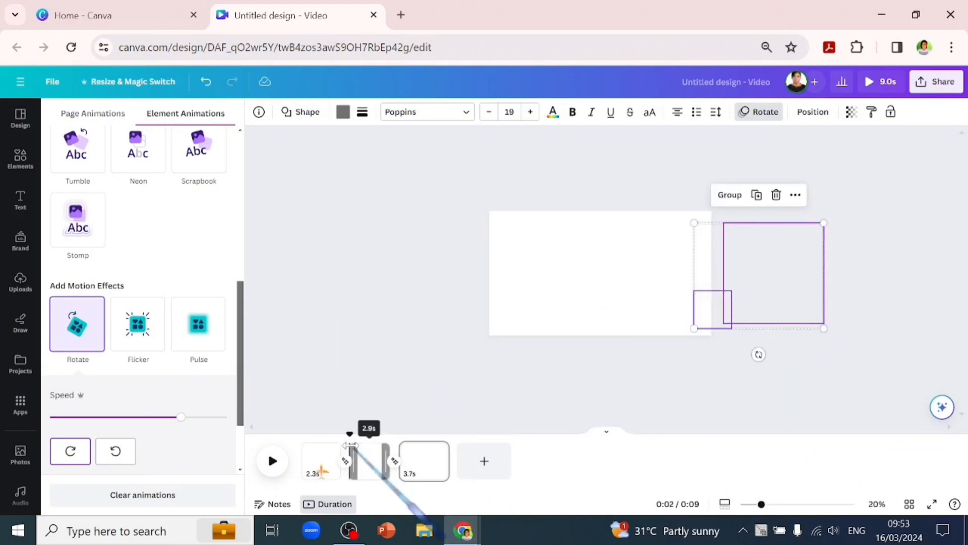
left_click(273, 461)
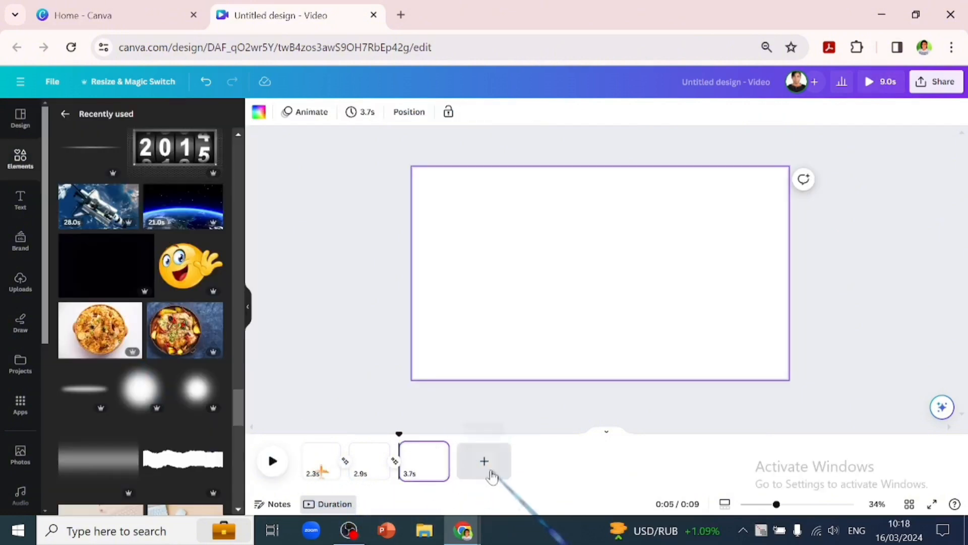
Add page 4 with the recently used chicken pan photo, remove its background, and crop it closely around the pan.
left_click(484, 461)
scroll(162, 332, "down", 1)
left_click(162, 320)
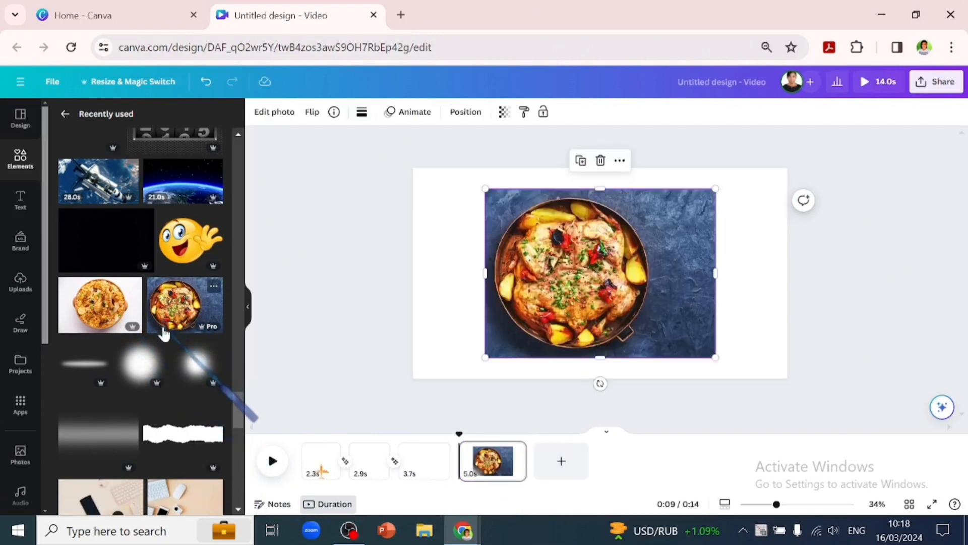
left_click(257, 116)
left_click(77, 194)
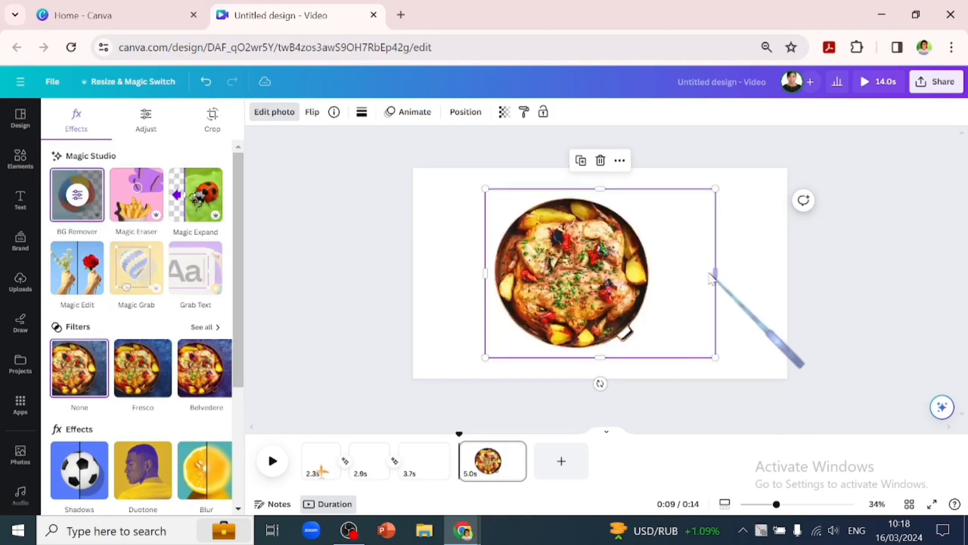
left_click_drag(719, 275, 628, 285)
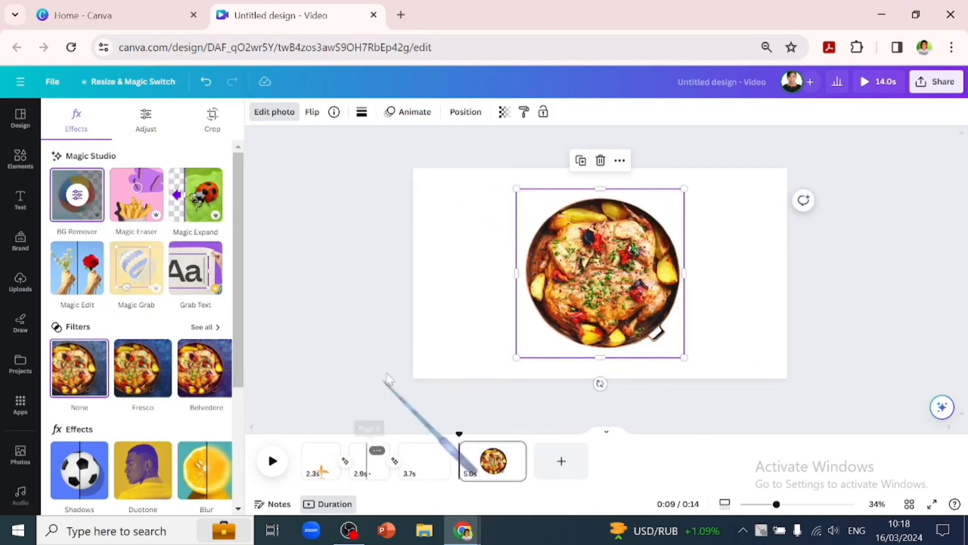
Add page 5 with a copy of page 4's chicken pan and the recently used rice pot photo.
left_click(501, 464)
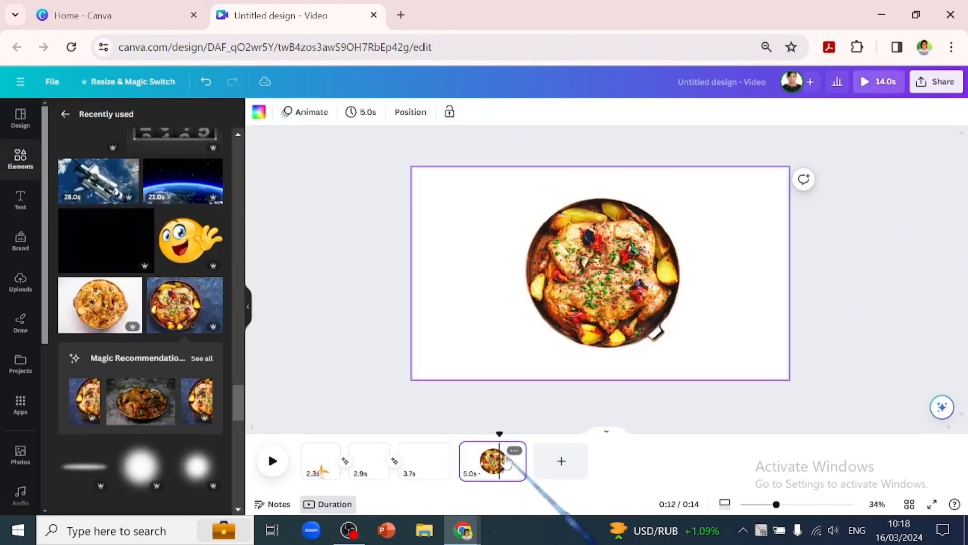
key("ctrl+Return")
left_click(181, 332)
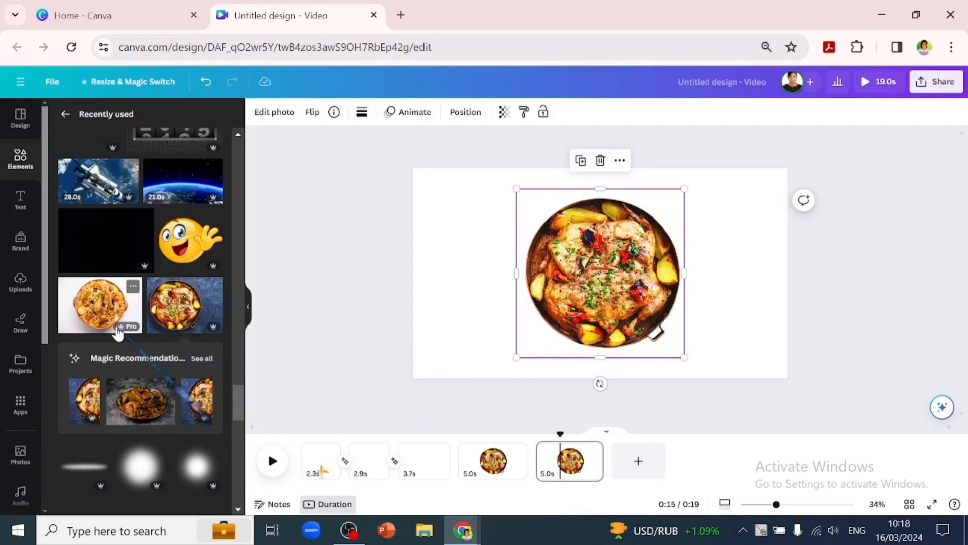
left_click(91, 310)
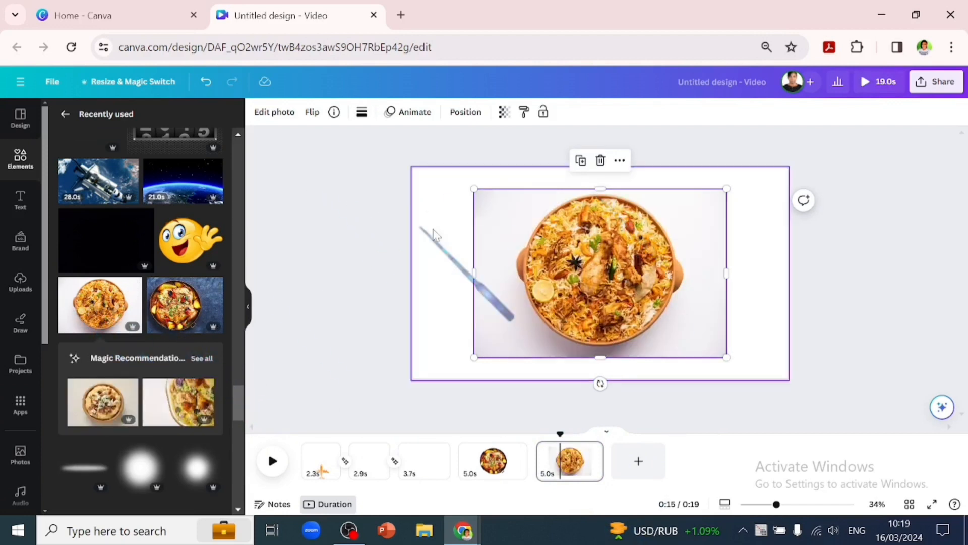
Remove the rice pot photo's background, align the pot with the chicken pan, and send it behind the pan.
left_click(274, 112)
left_click(91, 206)
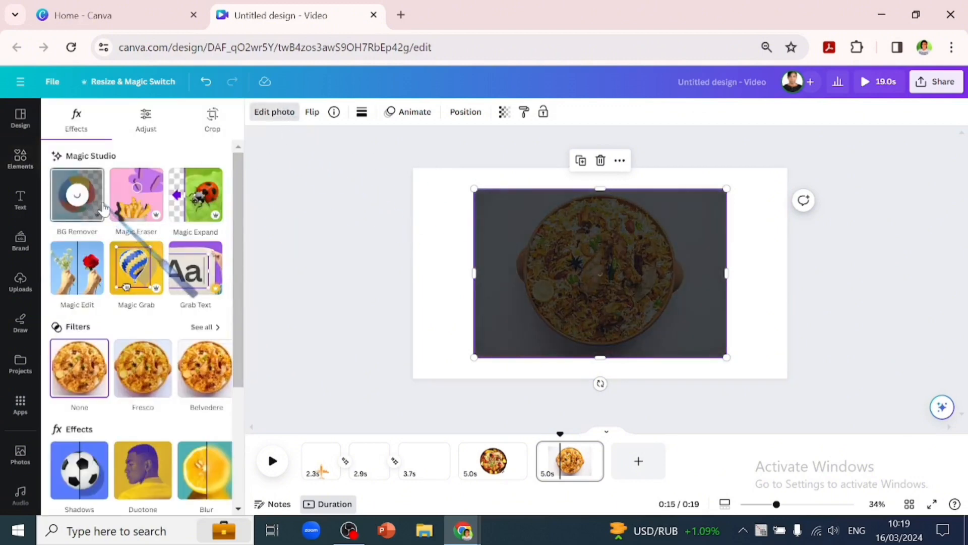
left_click(456, 114)
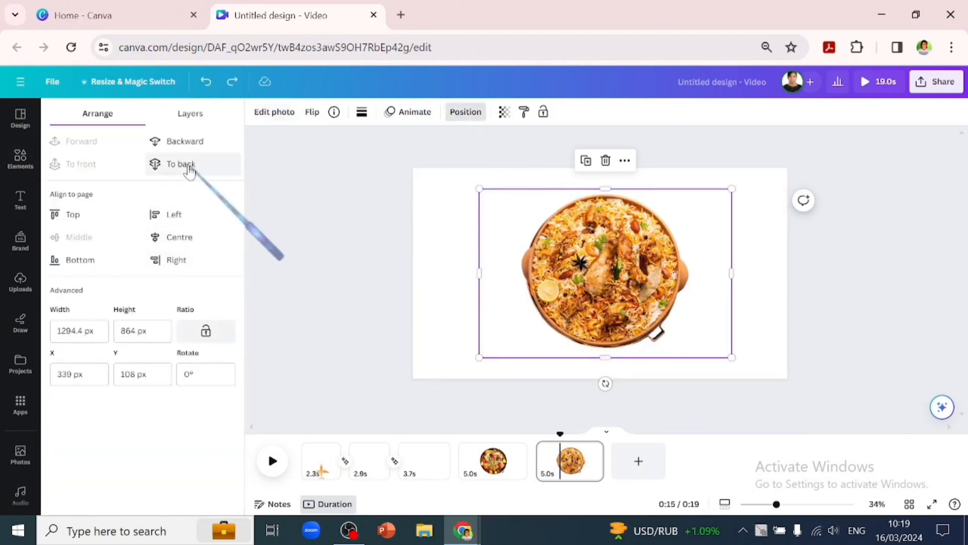
left_click(188, 143)
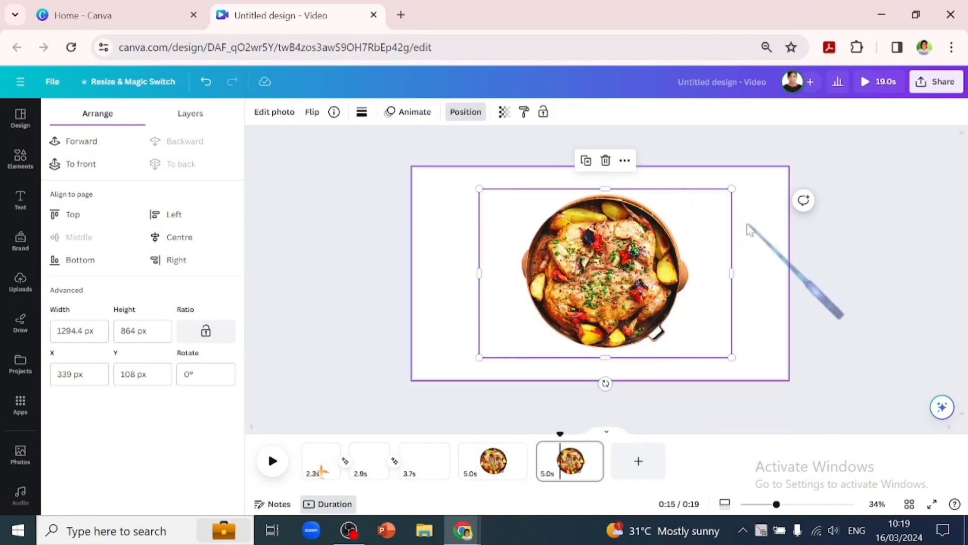
Apply a Match & Move transition lasting 2.5 seconds between pages 4 and 5.
left_click(537, 473)
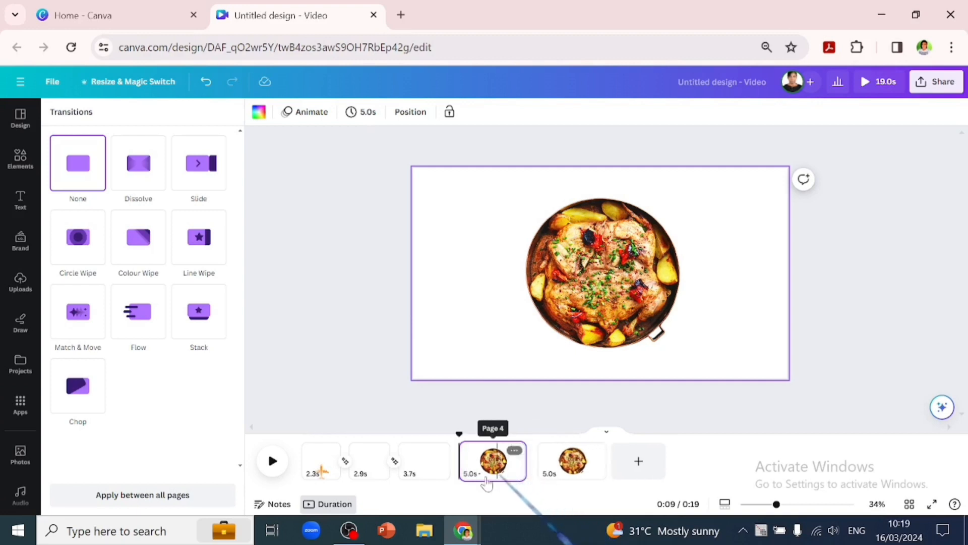
left_click(78, 312)
left_click_drag(81, 395, 229, 398)
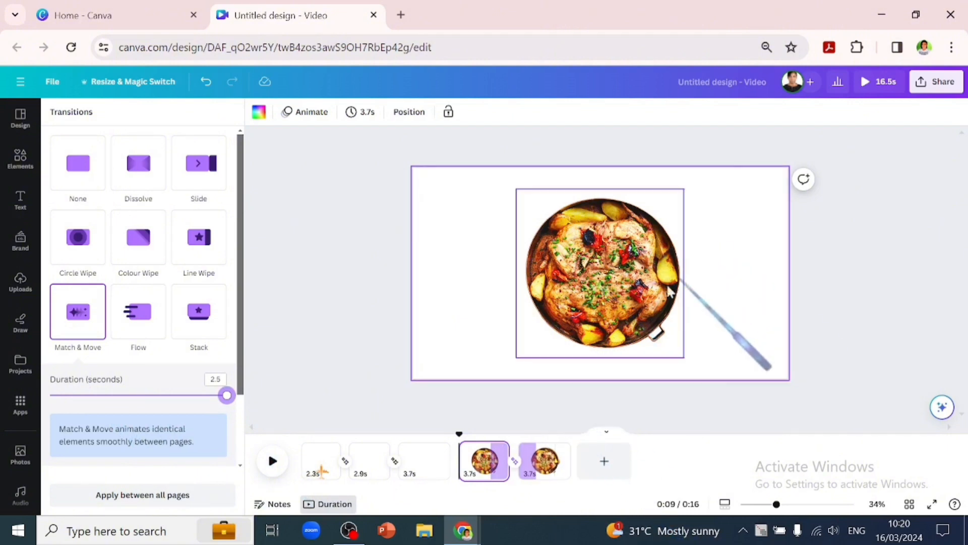
Delete the airplane page and the two roulette wheel pages, leaving only the two food pages.
left_click(435, 469)
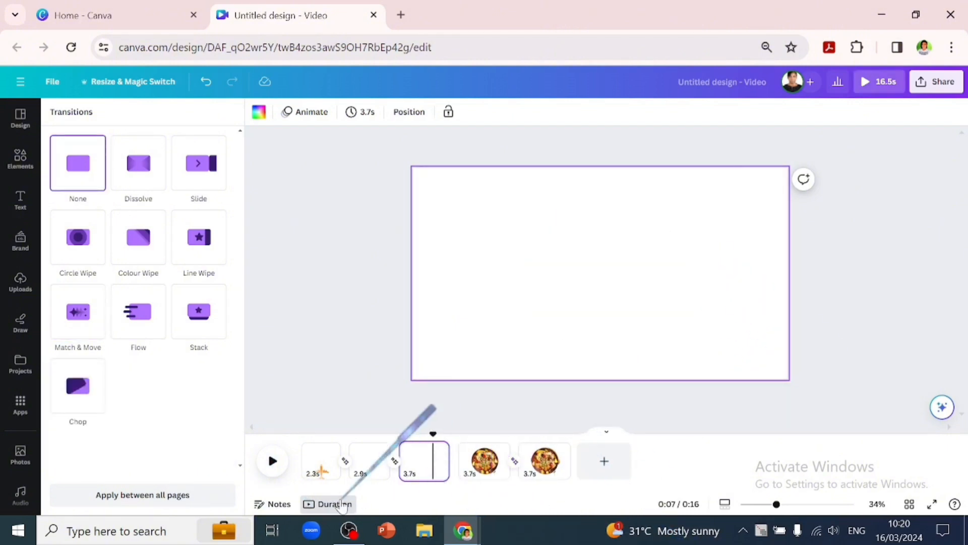
key("Delete")
left_click(367, 473)
left_click(367, 473)
left_click(316, 469)
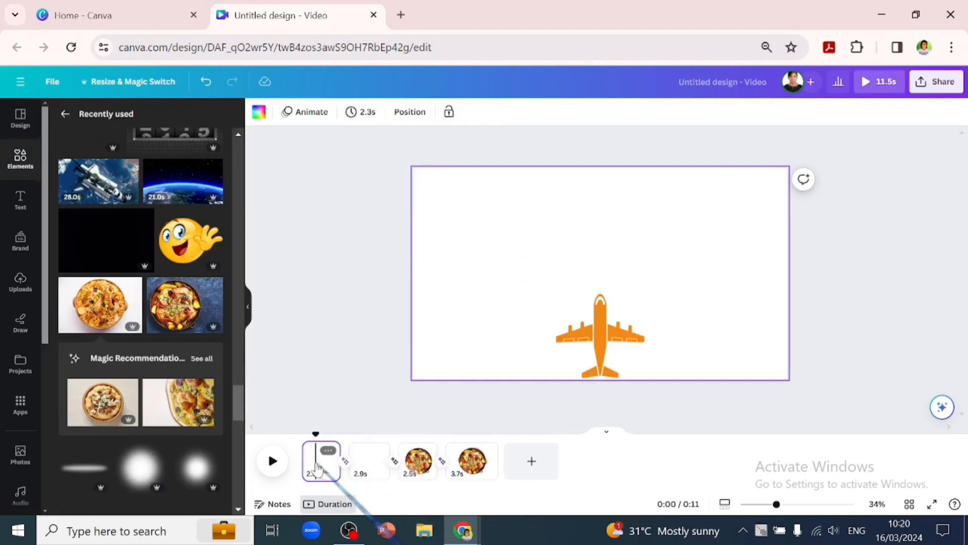
key("Delete")
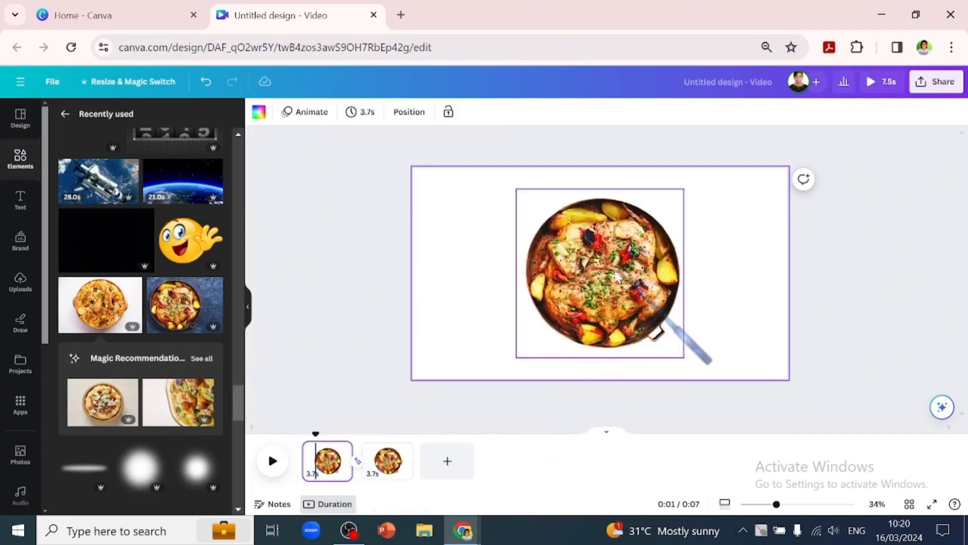
Rotate page 2's chicken pan until its handle points to the upper-left and enlarge it slightly to cover the rice pot.
left_click(391, 474)
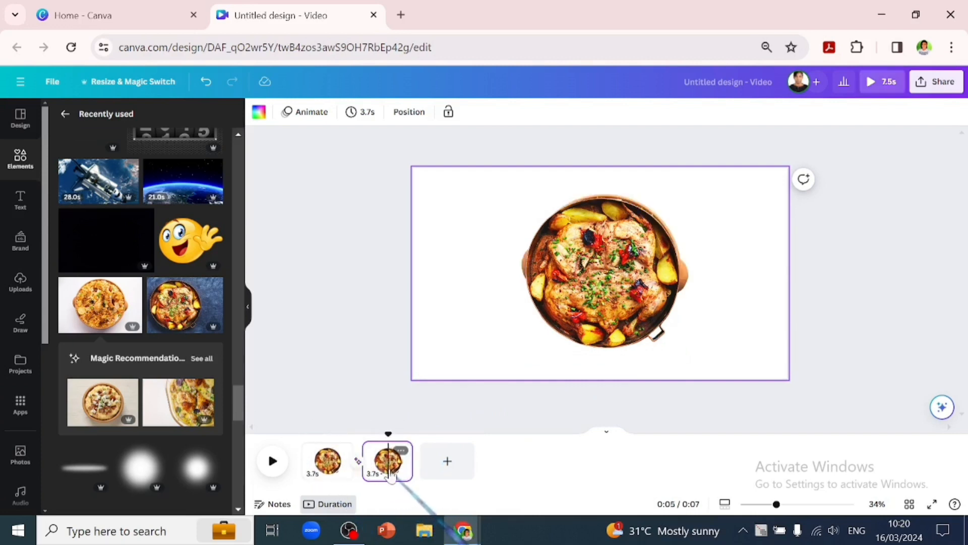
left_click(613, 267)
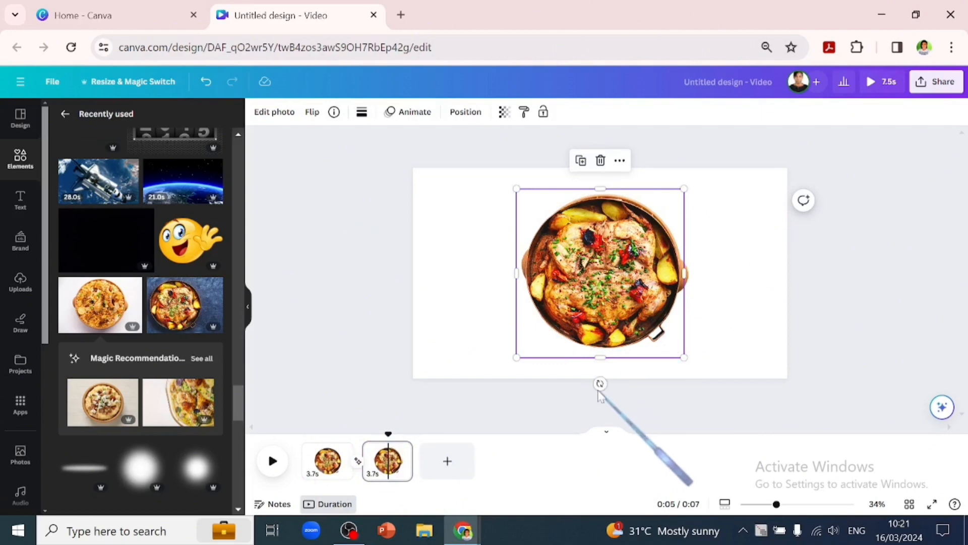
left_click_drag(598, 393, 631, 200)
left_click_drag(619, 283, 618, 274)
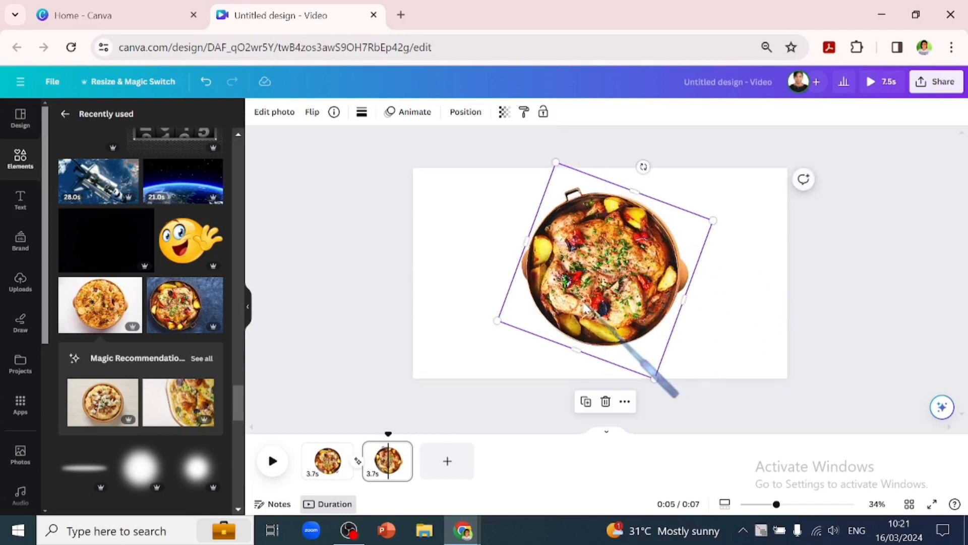
left_click_drag(713, 220, 720, 211)
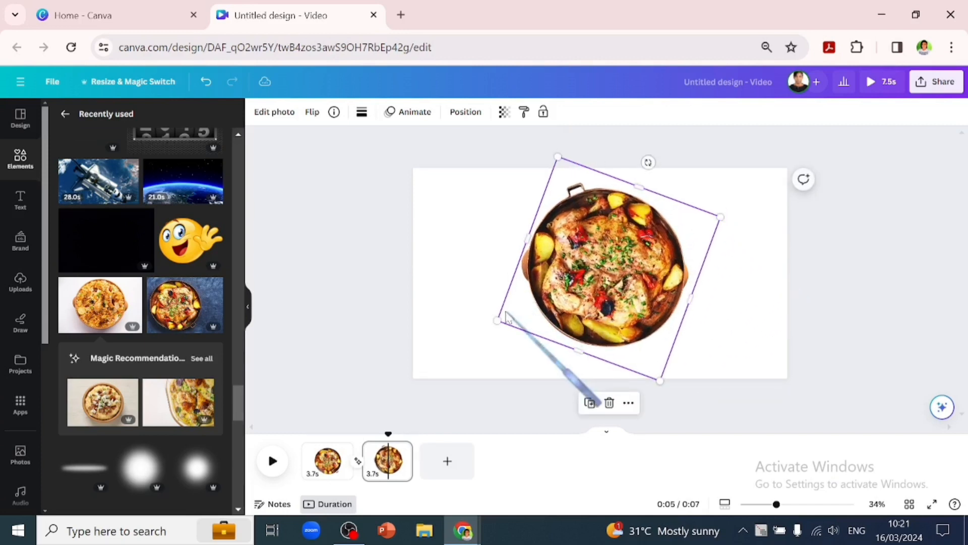
left_click_drag(499, 319, 489, 325)
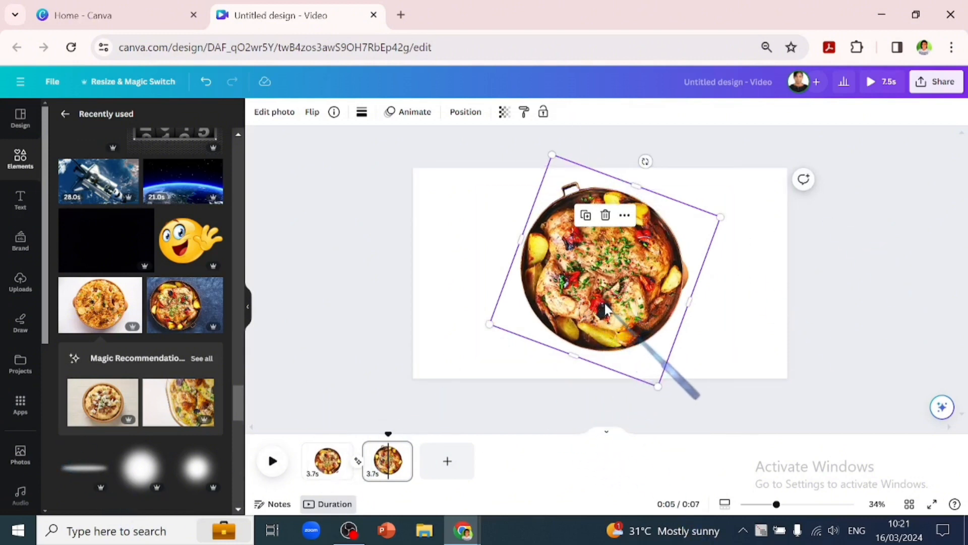
Move the rotated chicken pan straight down past page 2's bottom edge to uncover the rice pot.
left_click_drag(608, 292, 608, 465)
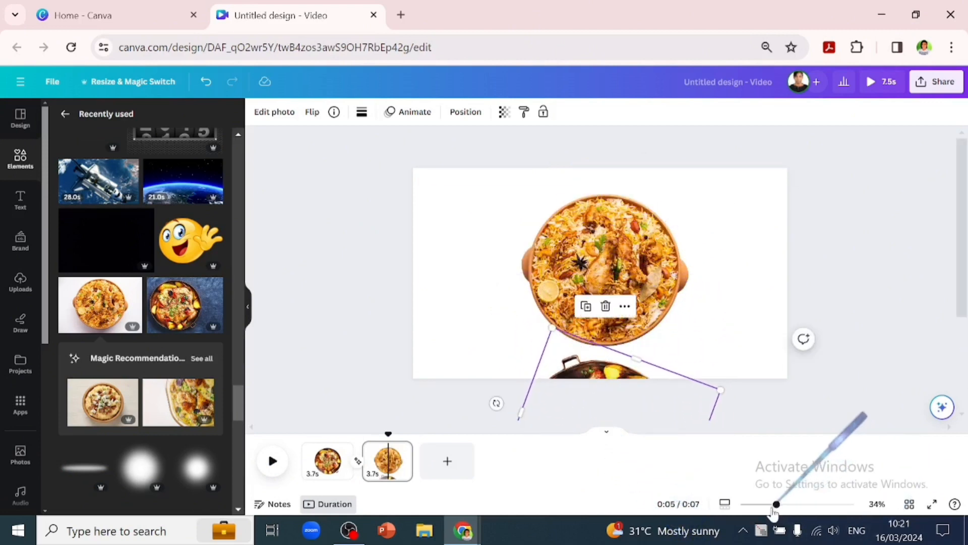
left_click(766, 505)
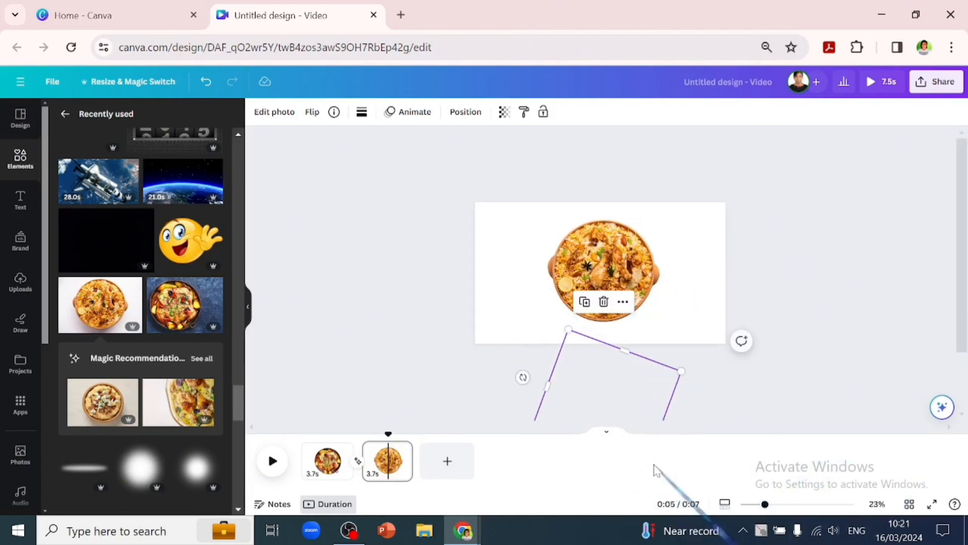
left_click_drag(765, 504, 782, 504)
Preview the transition from page 1 and set the Match & Move duration between the food pages to 1.4 seconds.
left_click(314, 474)
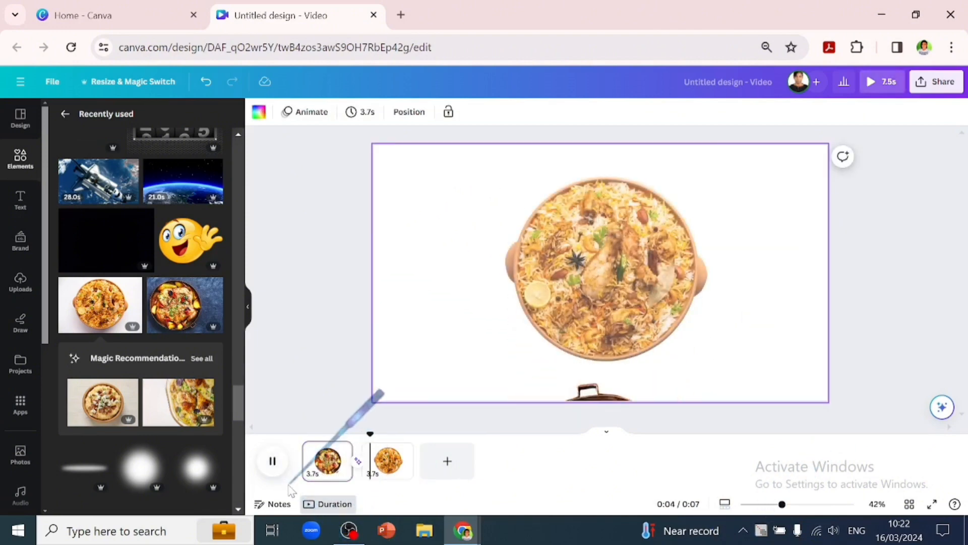
left_click(358, 460)
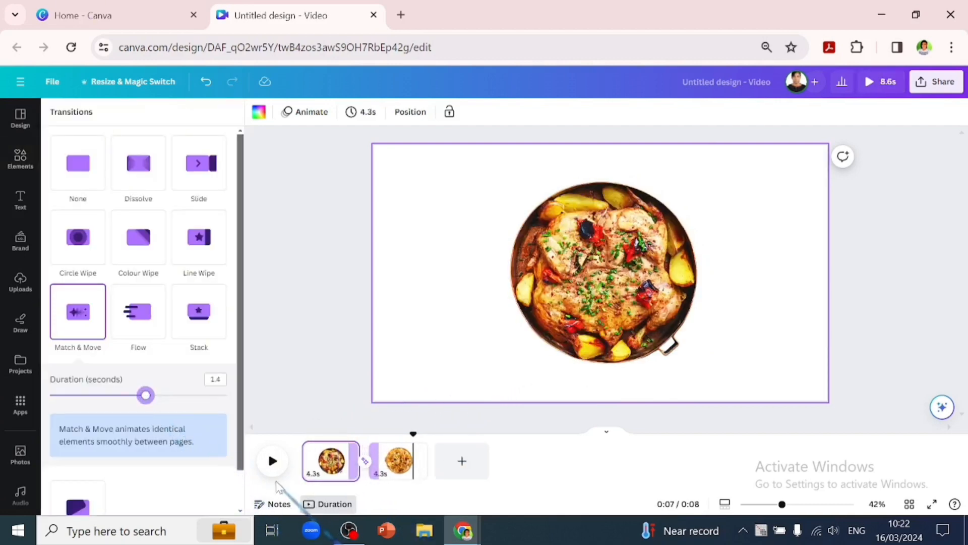
Duplicate page 2 with the rice pot as a third page at the end of the video.
left_click(326, 465)
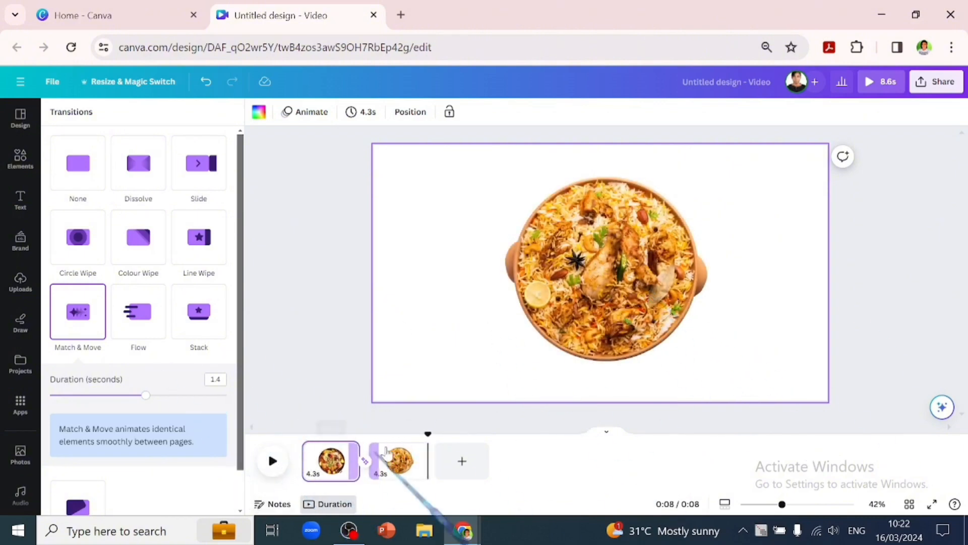
scroll(9, 343, "down", 1)
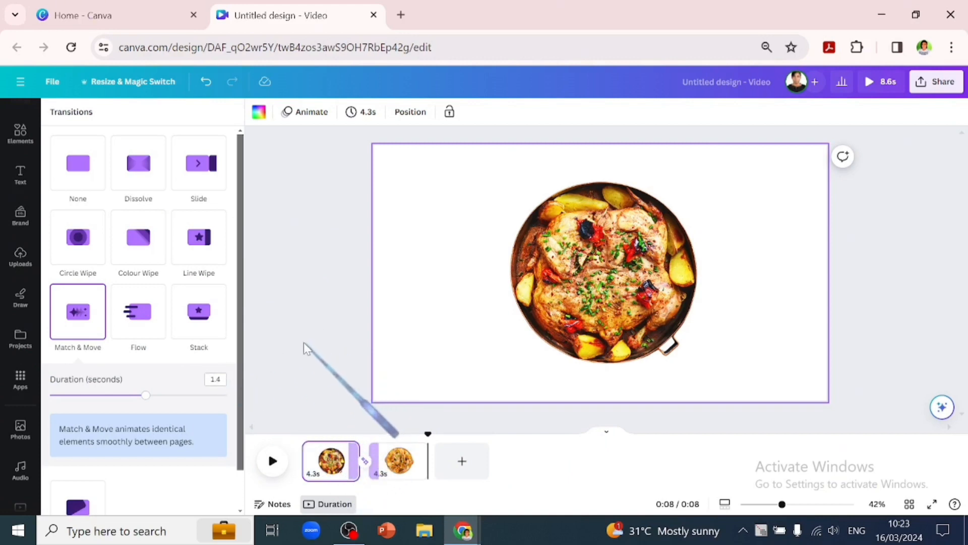
left_click(600, 288)
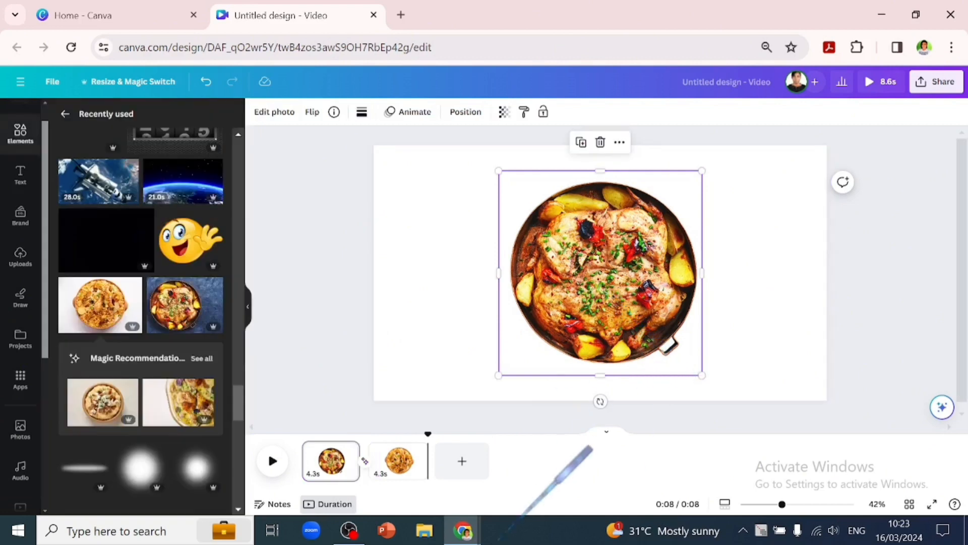
left_click(392, 470)
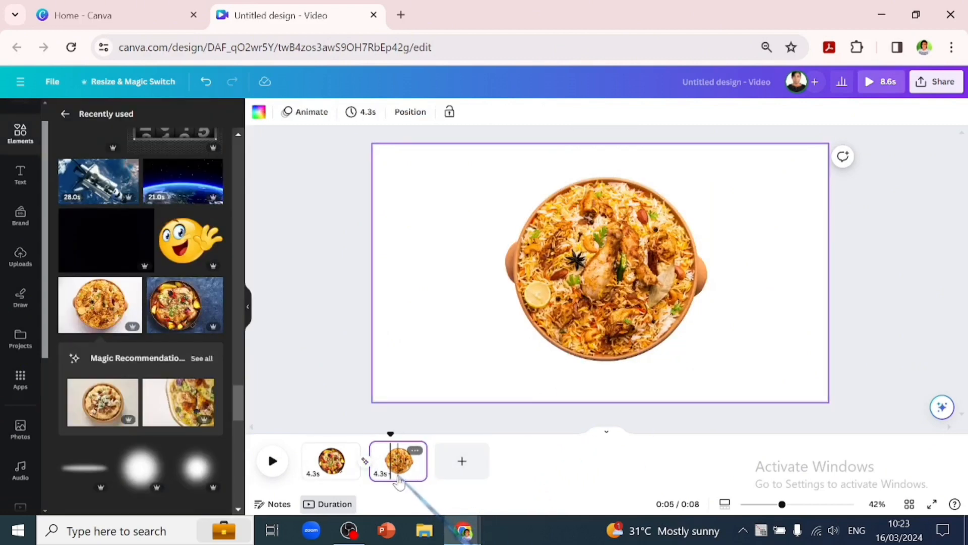
key("ctrl+d")
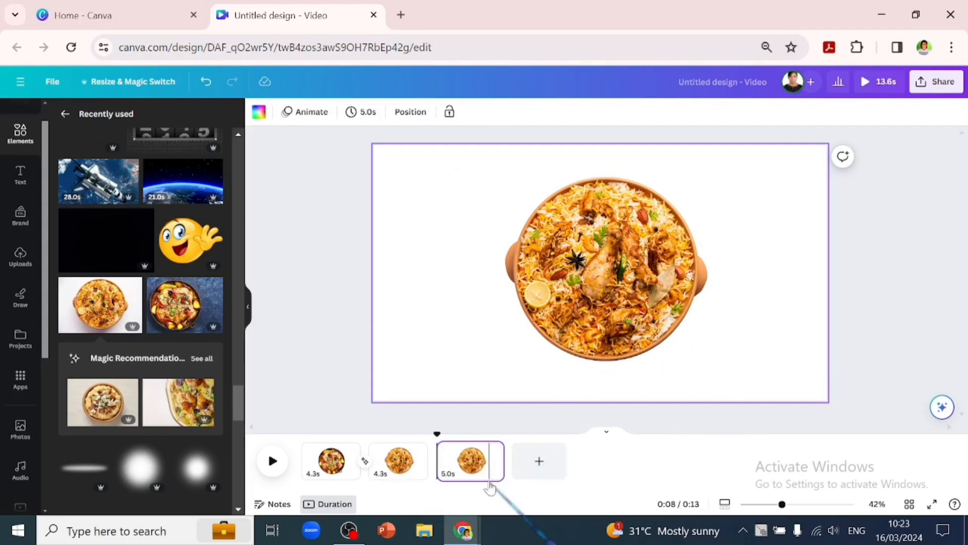
On page 3, bring the hidden chicken pan back onto the canvas and rotate it until its handle points to the lower-right.
left_click(585, 403)
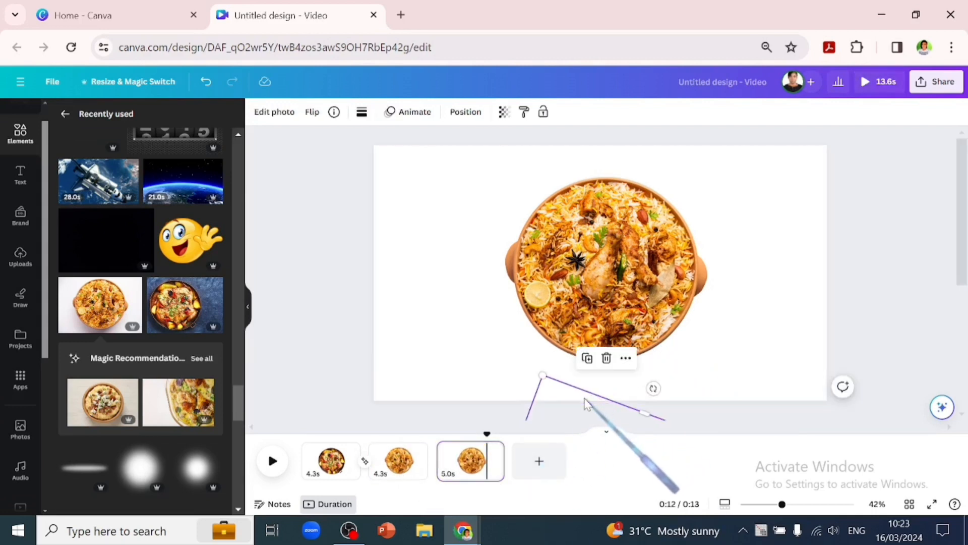
left_click_drag(585, 403, 459, 152)
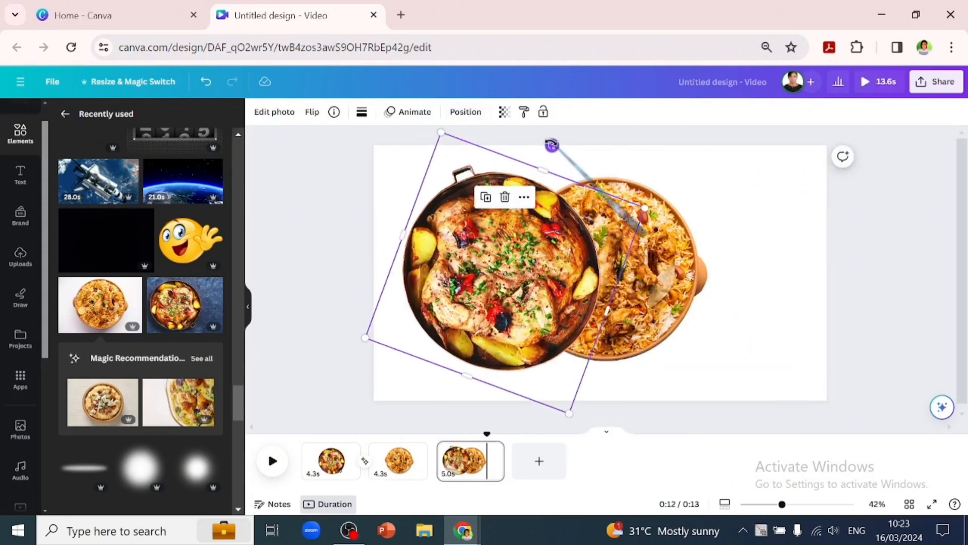
left_click_drag(552, 146, 503, 411)
Move the rice pot fully off page 3's right edge and the chicken pan fully off its left edge.
left_click_drag(646, 279, 758, 278)
left_click_drag(495, 284, 356, 277)
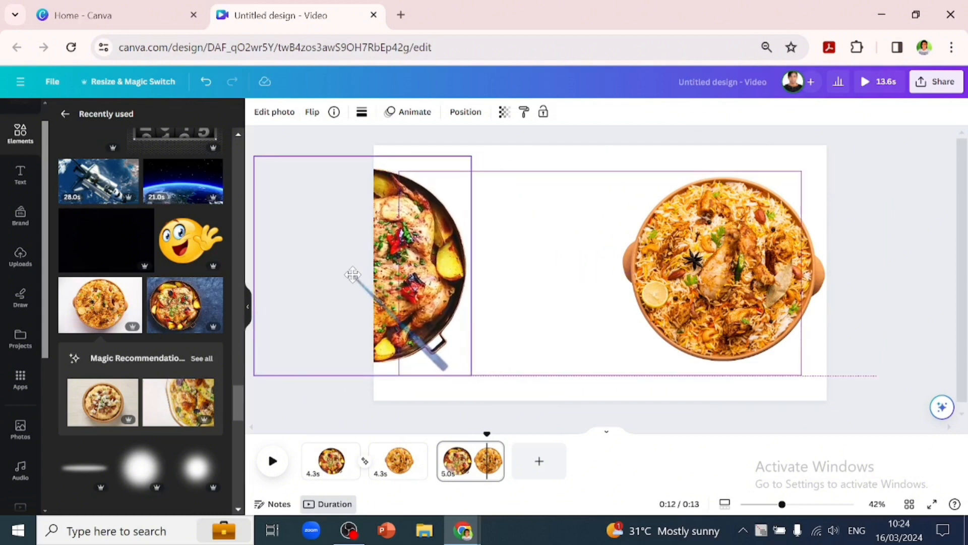
left_click_drag(723, 278, 929, 302)
left_click(456, 313)
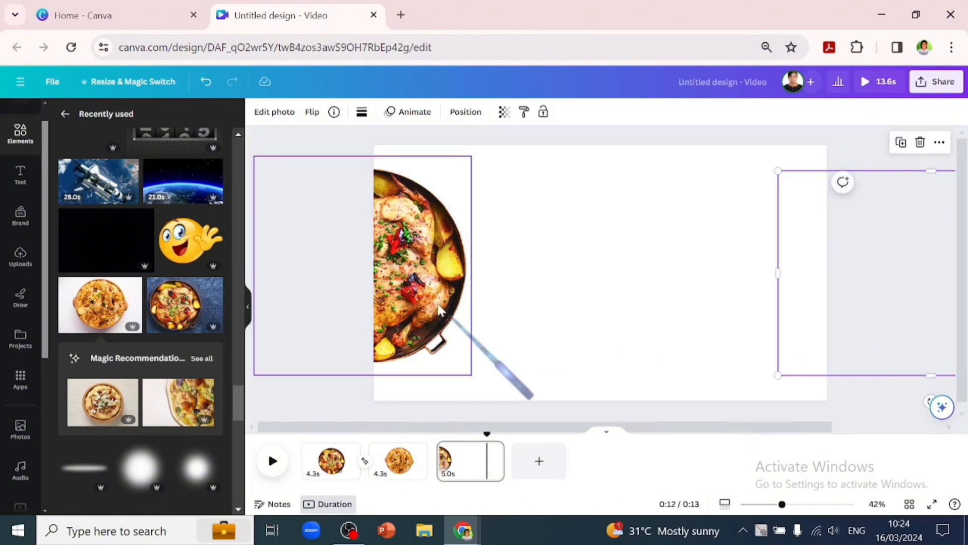
left_click_drag(428, 308, 317, 310)
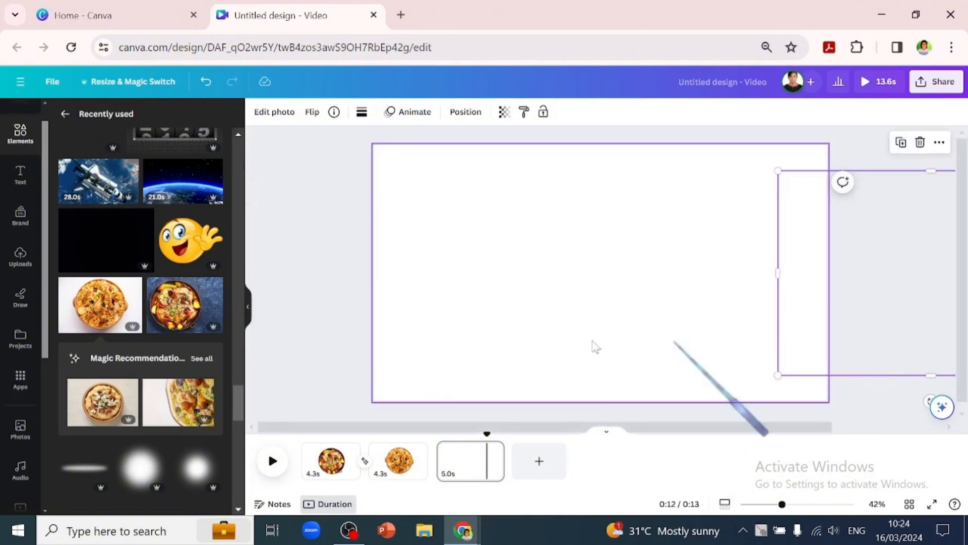
Apply the Rotate motion effect to the off-page chicken pan, clockwise, with its speed raised to about two-thirds of the range.
left_click(420, 114)
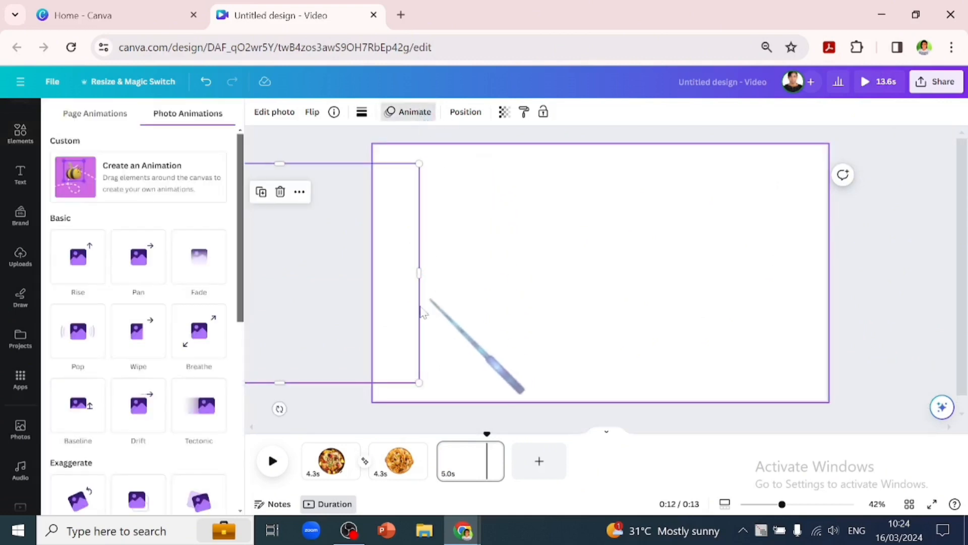
scroll(242, 403, "down", 6)
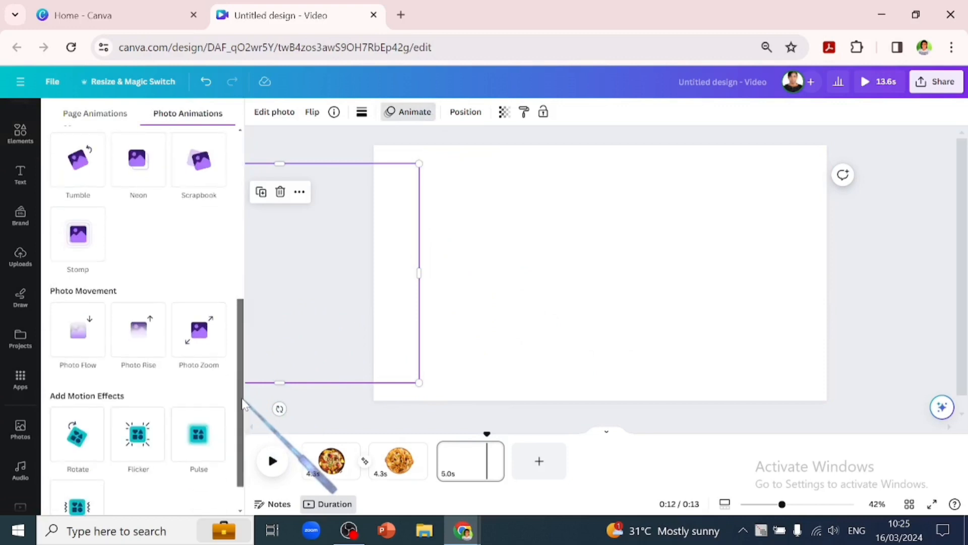
left_click(77, 435)
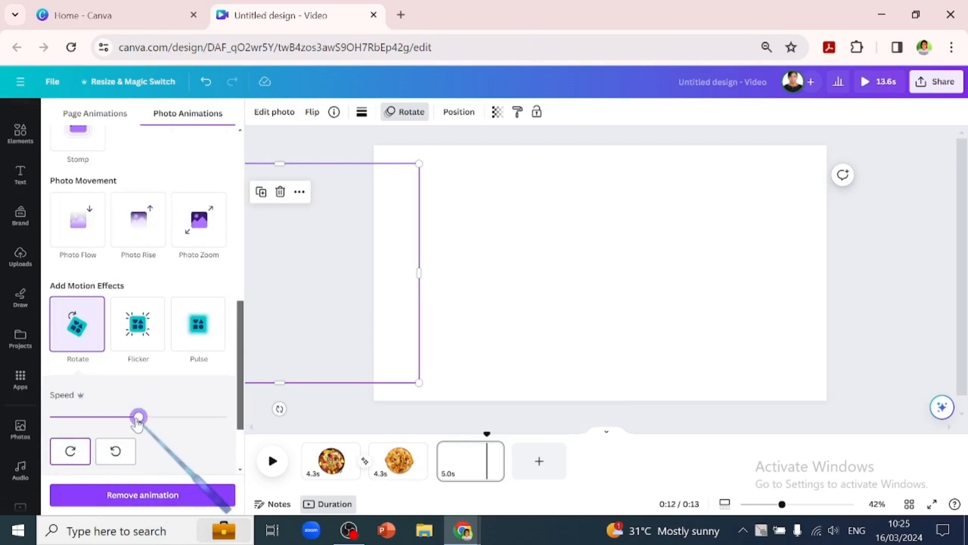
left_click_drag(141, 425, 170, 427)
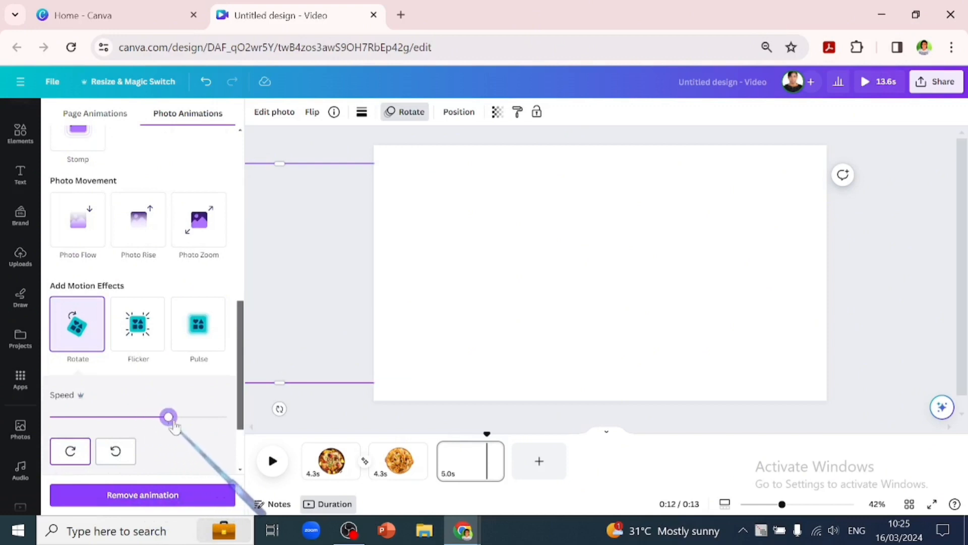
Apply an anticlockwise Rotate motion effect to the off-page rice pot and raise its speed to nearly the maximum.
left_click(811, 305)
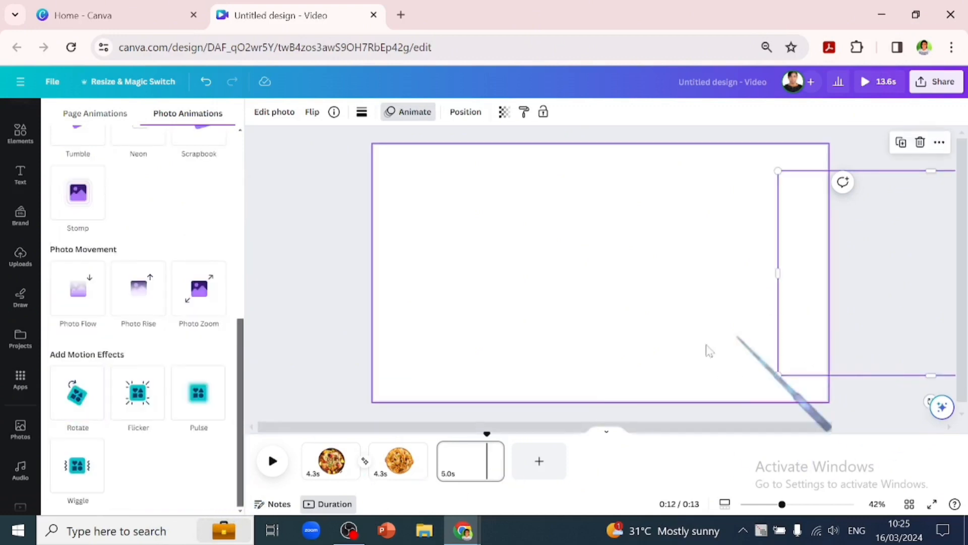
left_click(80, 392)
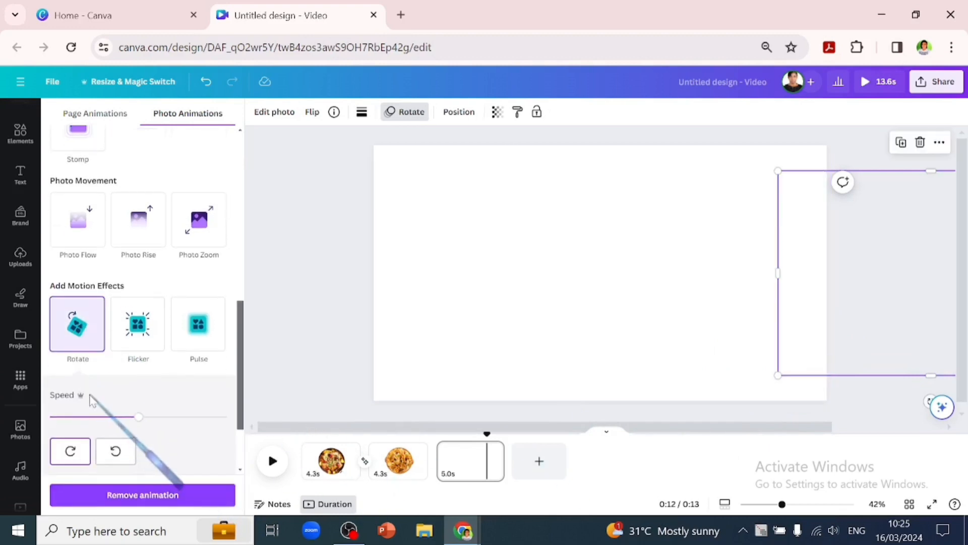
left_click(116, 451)
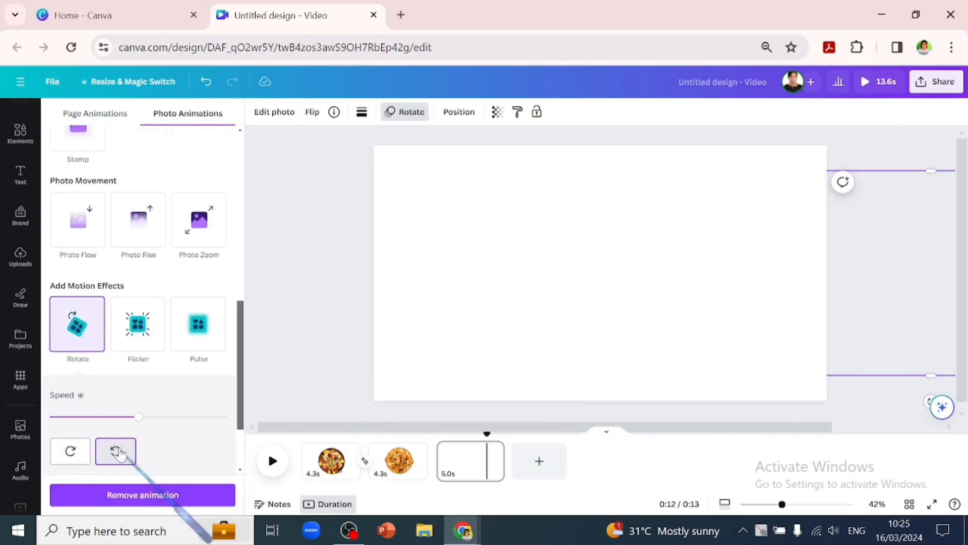
left_click_drag(175, 426, 208, 430)
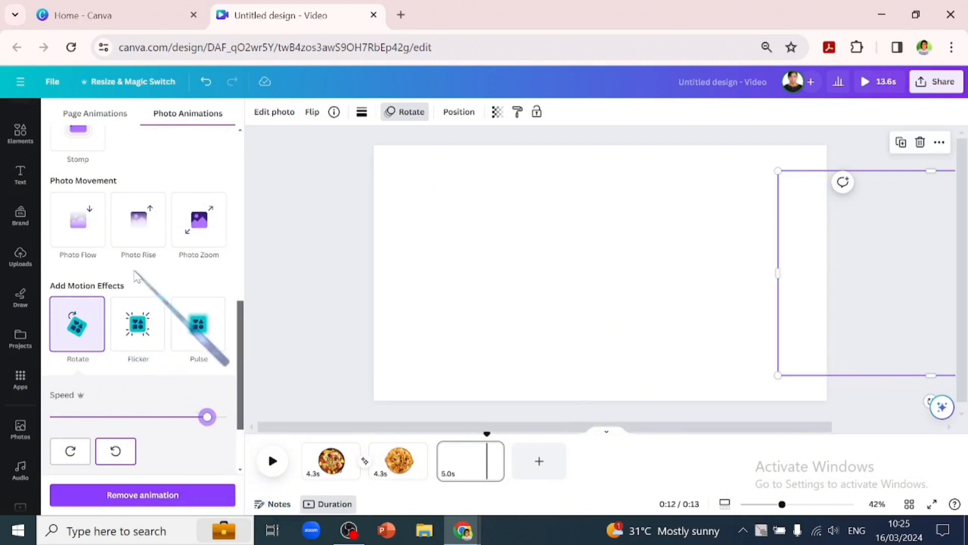
Create a custom animation that moves the rice pot horizontally from the right into the page, with the Steady movement style.
scroll(135, 271, "up", 9)
left_click(170, 191)
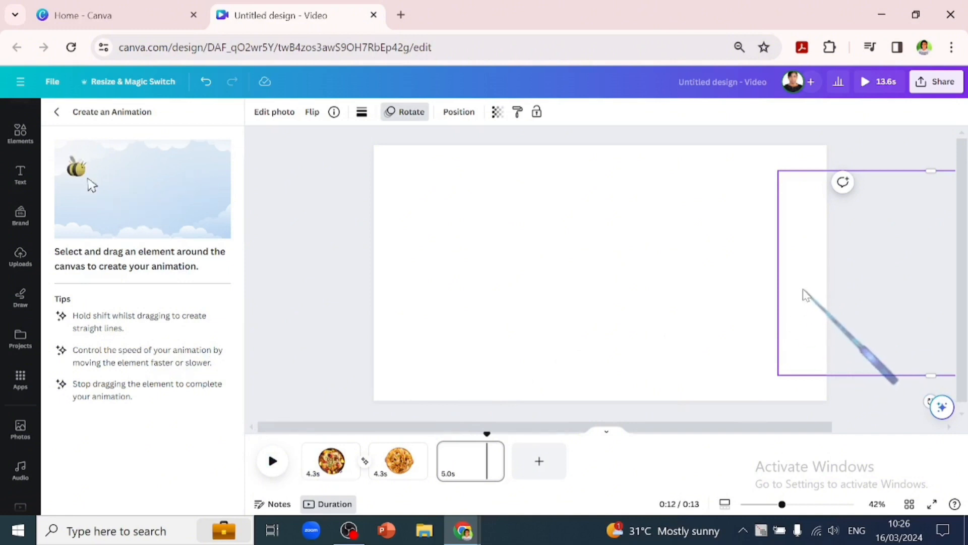
mouse_move(806, 295)
left_mouse_down()
mouse_move(604, 304)
mouse_move(563, 313)
mouse_move(557, 340)
left_mouse_up()
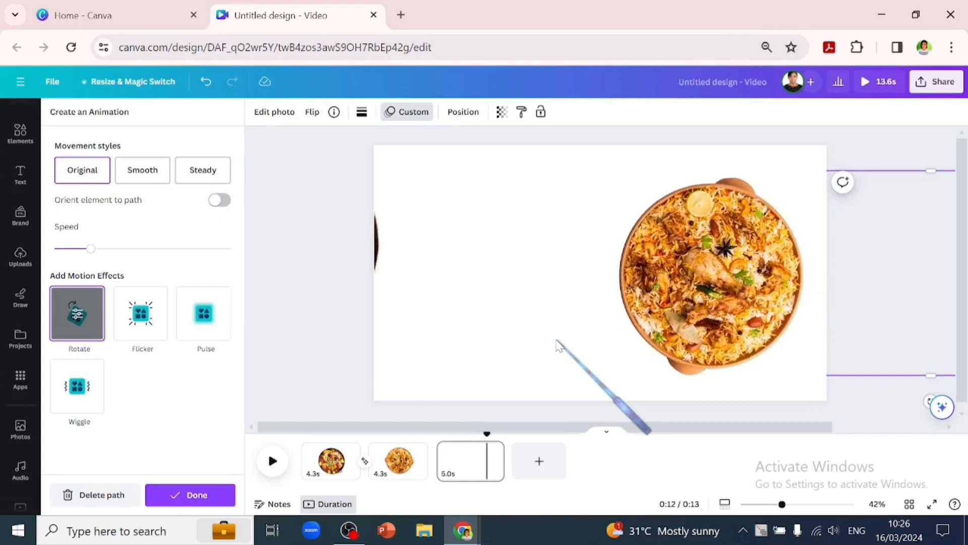
left_click(212, 177)
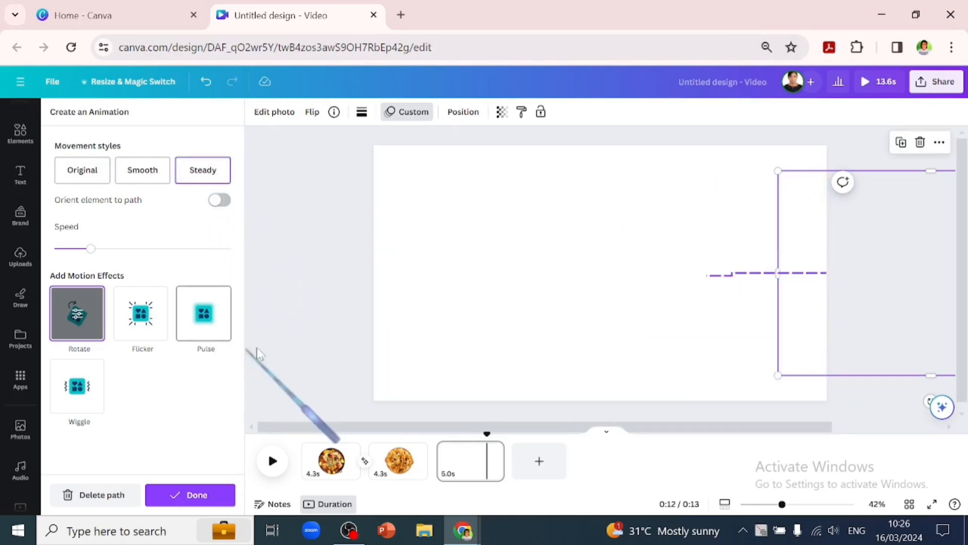
Create a straight horizontal entry path for the chicken pan toward the page centre, discarding the uneven first path, with Steady movement.
left_click(407, 285)
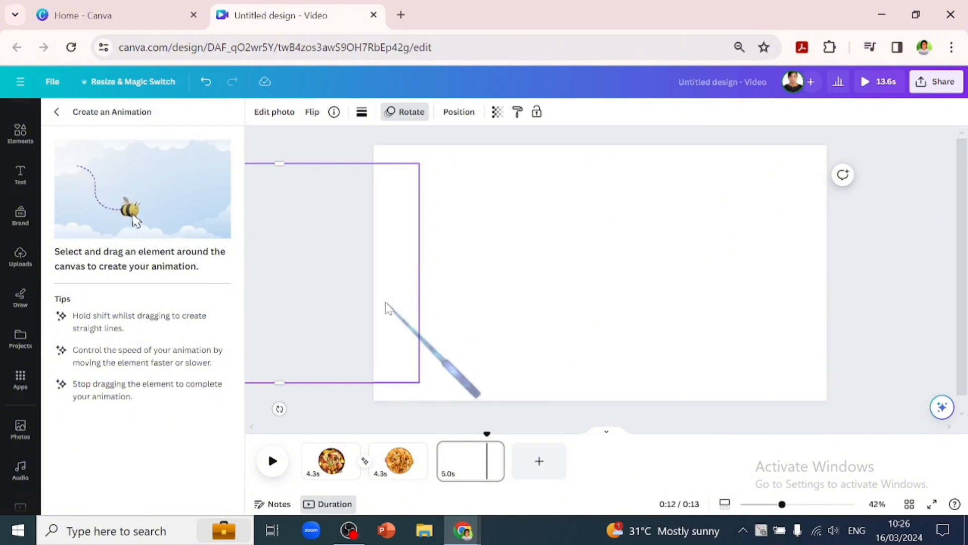
mouse_move(395, 285)
left_mouse_down()
mouse_move(680, 311)
mouse_move(666, 314)
left_mouse_up()
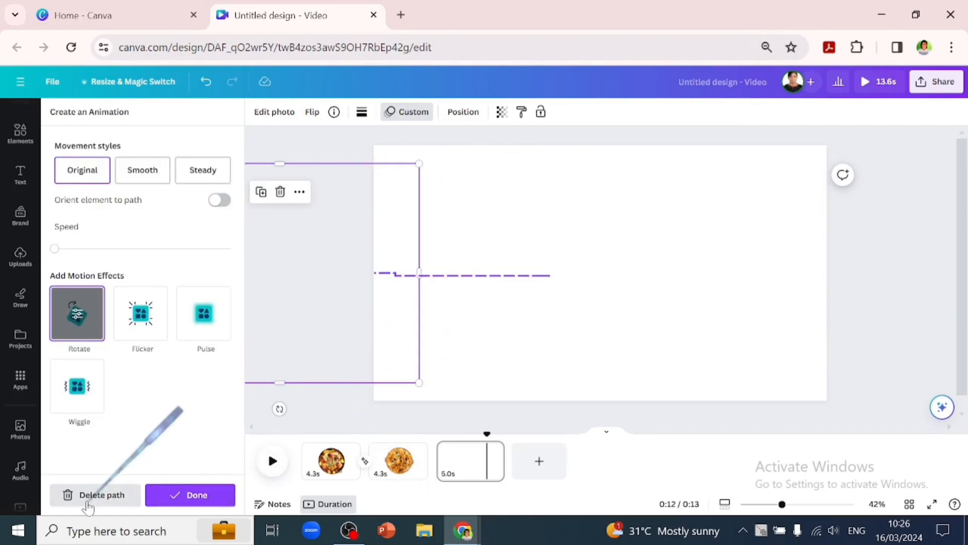
left_click(71, 498)
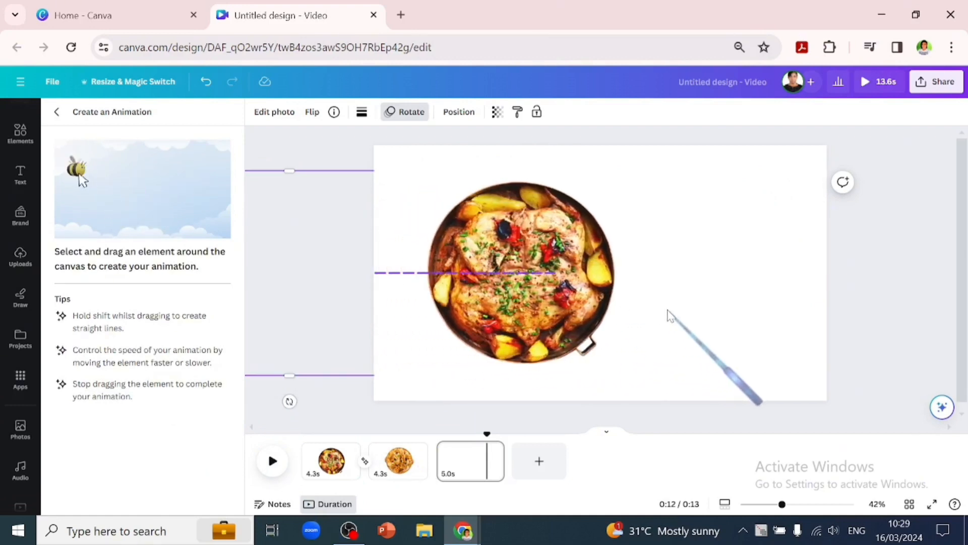
left_click(202, 177)
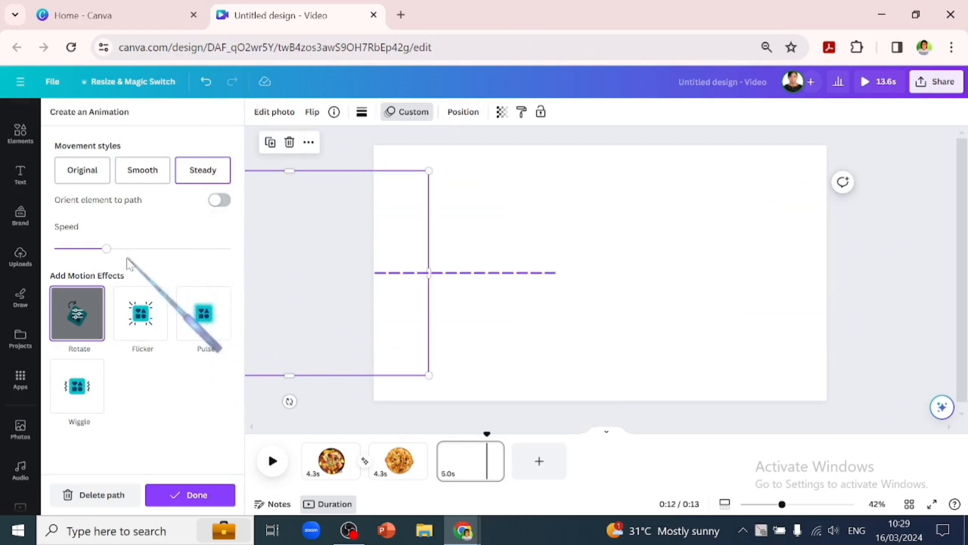
left_click(190, 497)
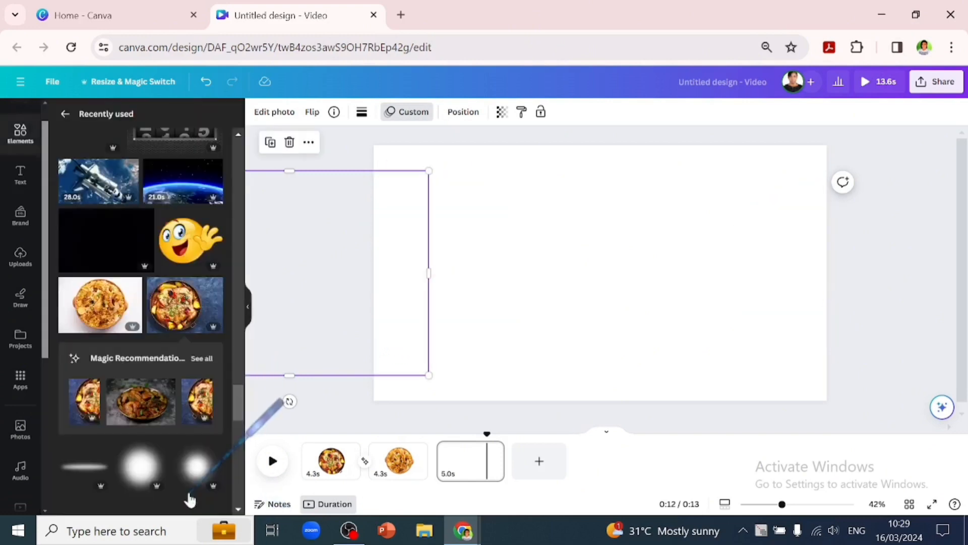
Try several speeds for the chicken pan's clockwise Rotate effect and set it slightly above the middle of the range.
left_click(422, 118)
left_click(81, 327)
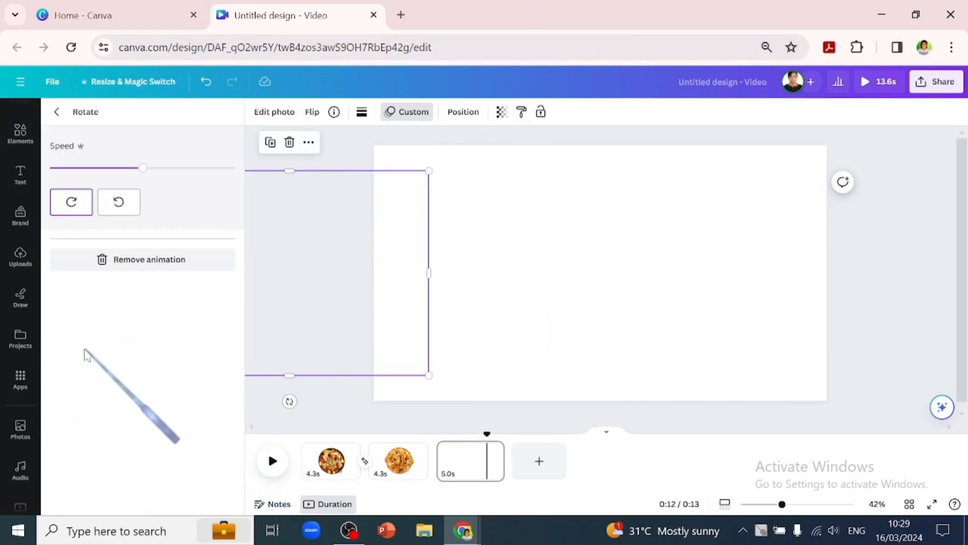
left_click_drag(142, 168, 173, 167)
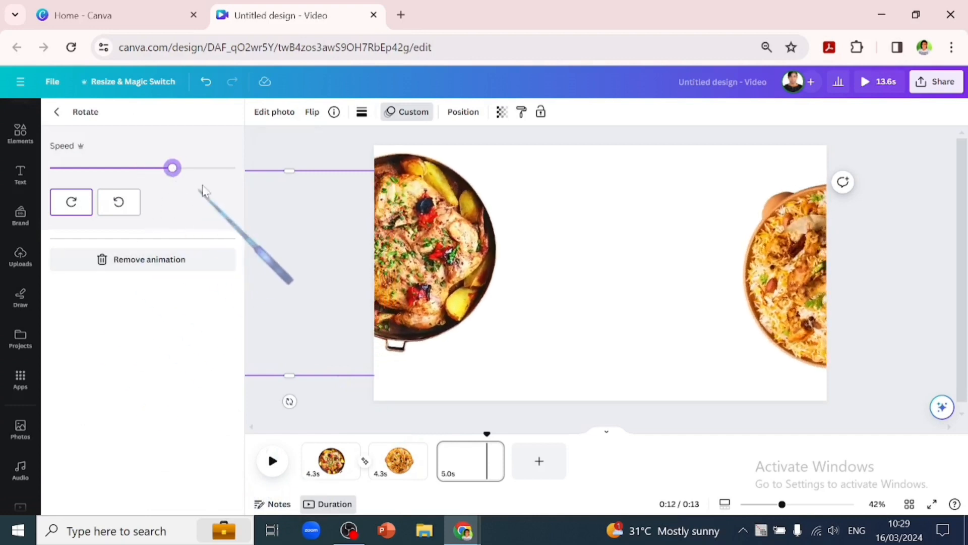
left_click(207, 168)
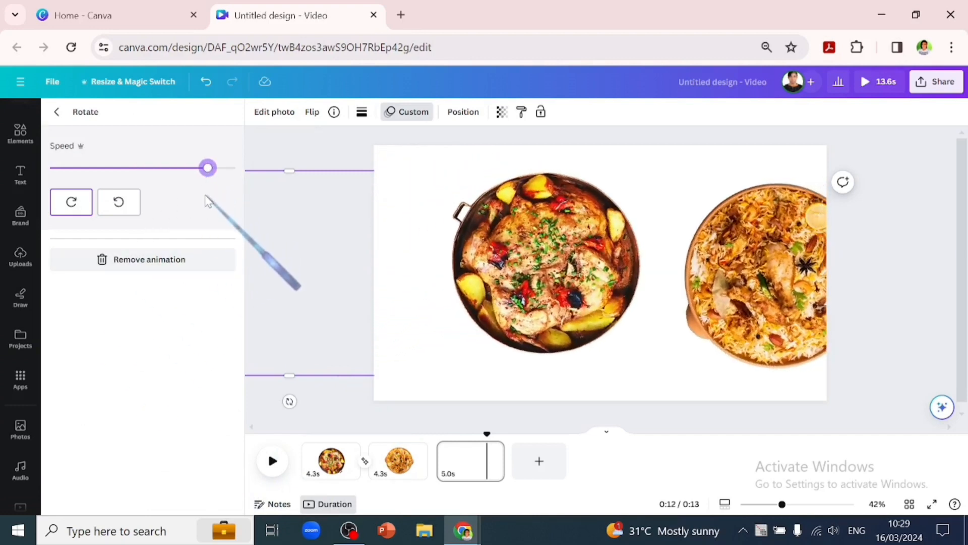
left_click(176, 167)
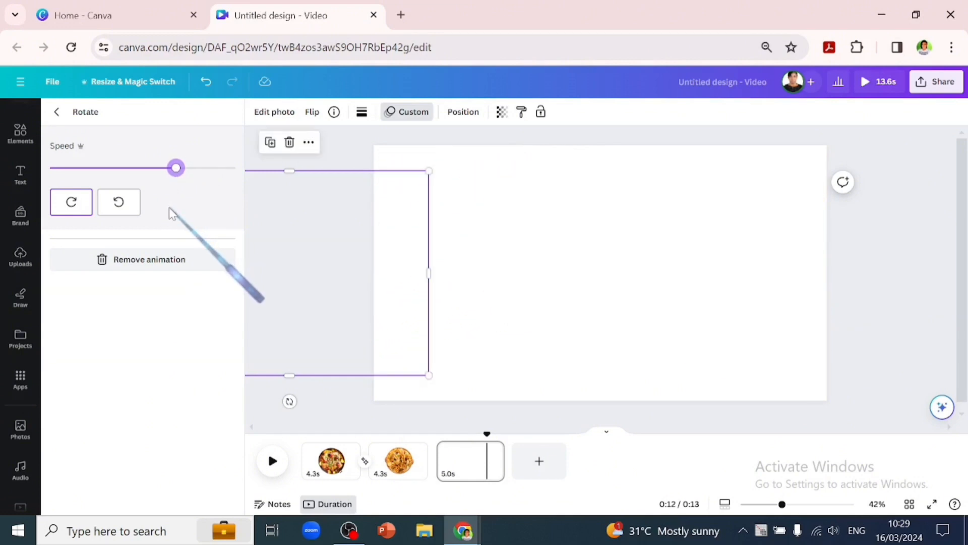
left_click(149, 167)
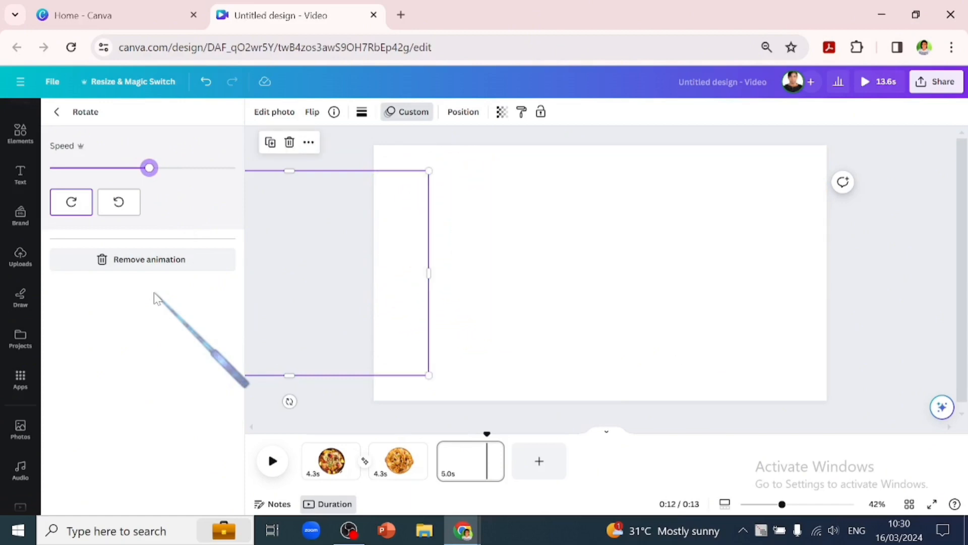
Set the chicken pan's path animation speed to about two-thirds of the range and play the video from the start.
left_click(56, 113)
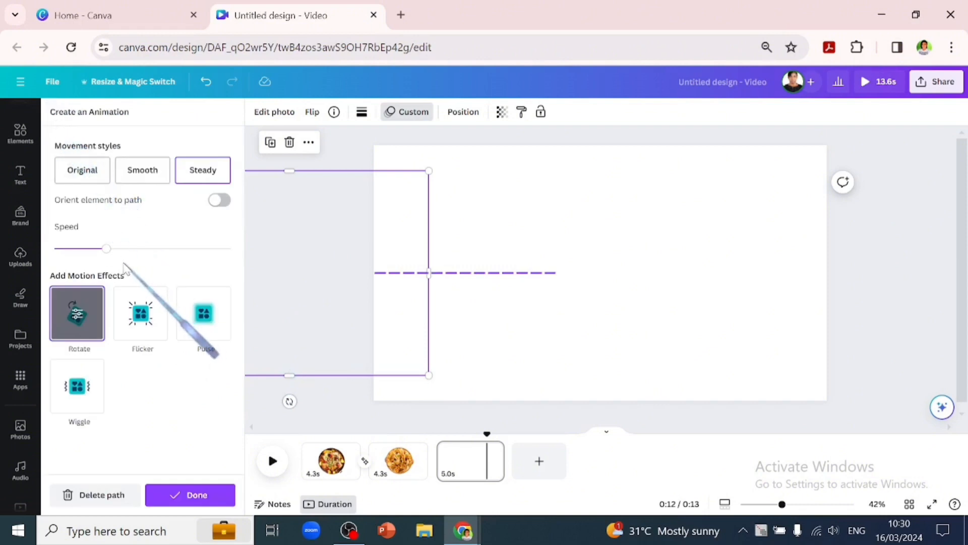
left_click(189, 248)
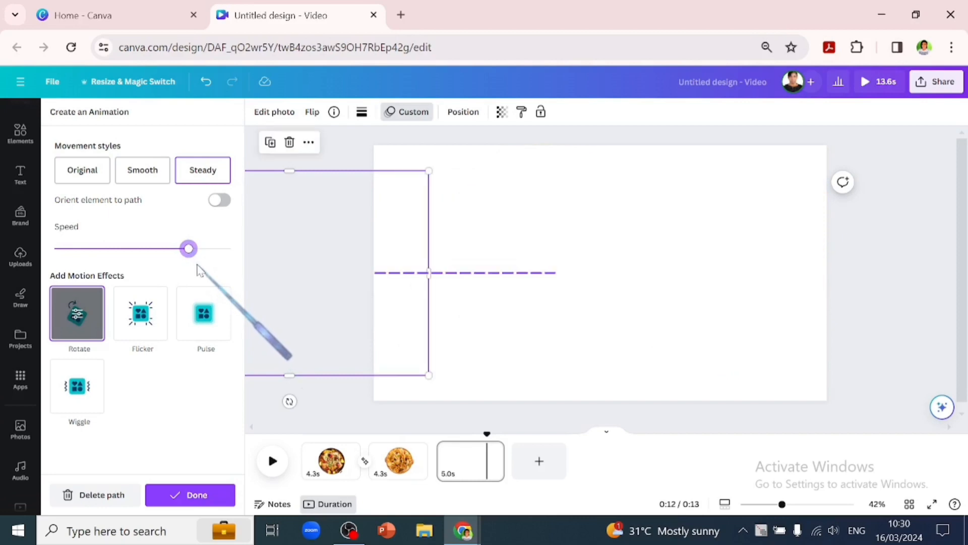
left_click_drag(187, 249, 173, 248)
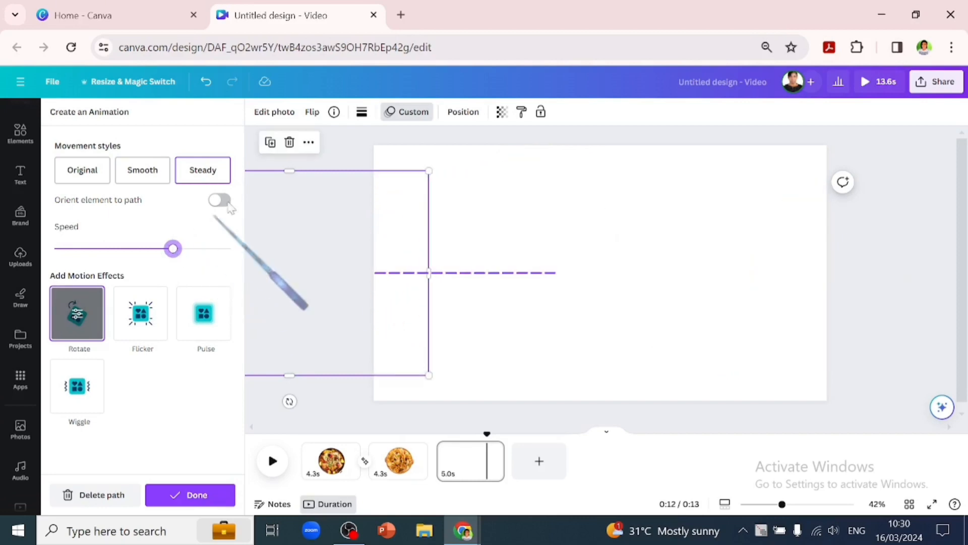
left_click(269, 455)
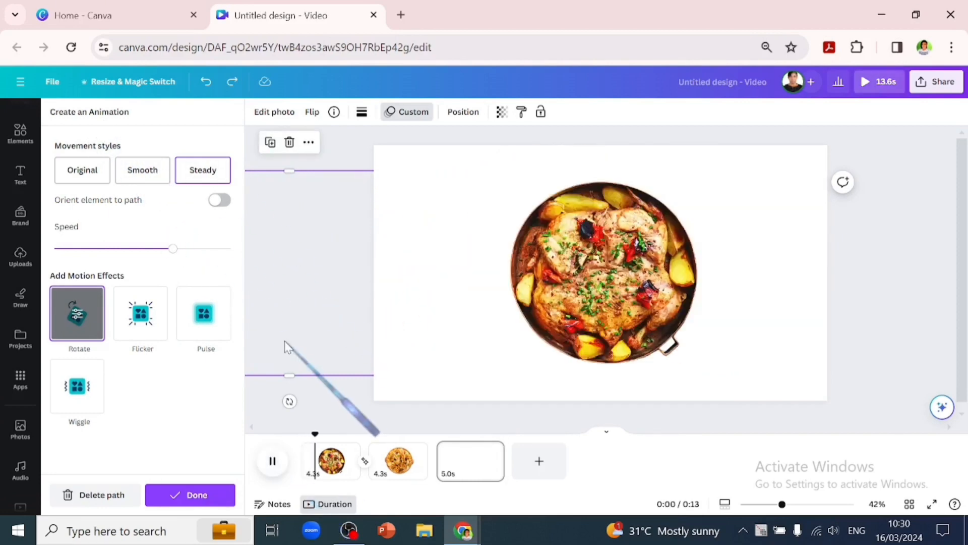